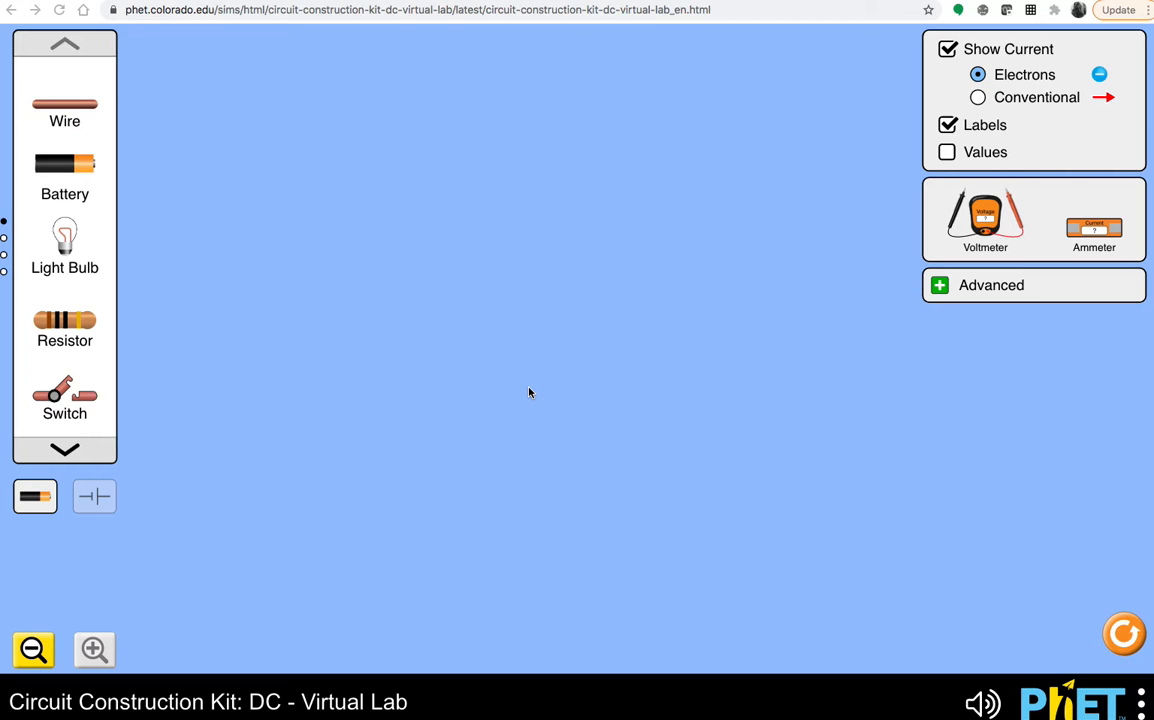
Expand the advanced settings and place a horizontal wire in the upper part of the workspace.
click(940, 286)
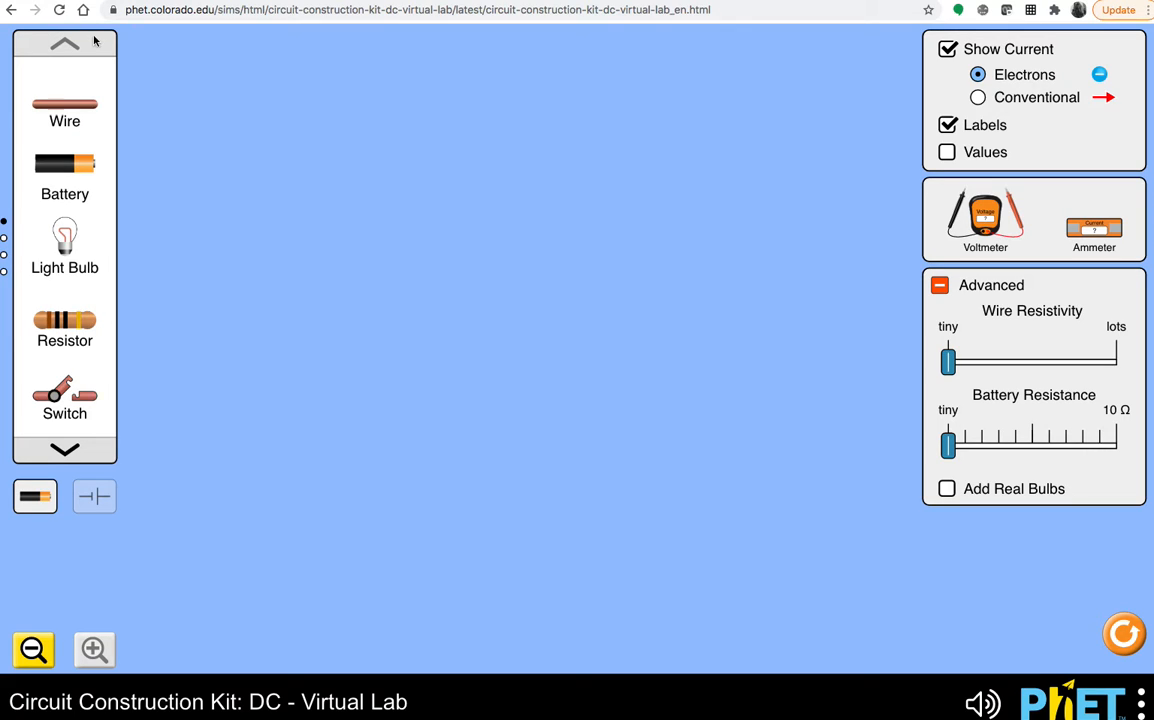
click(63, 452)
click(63, 452)
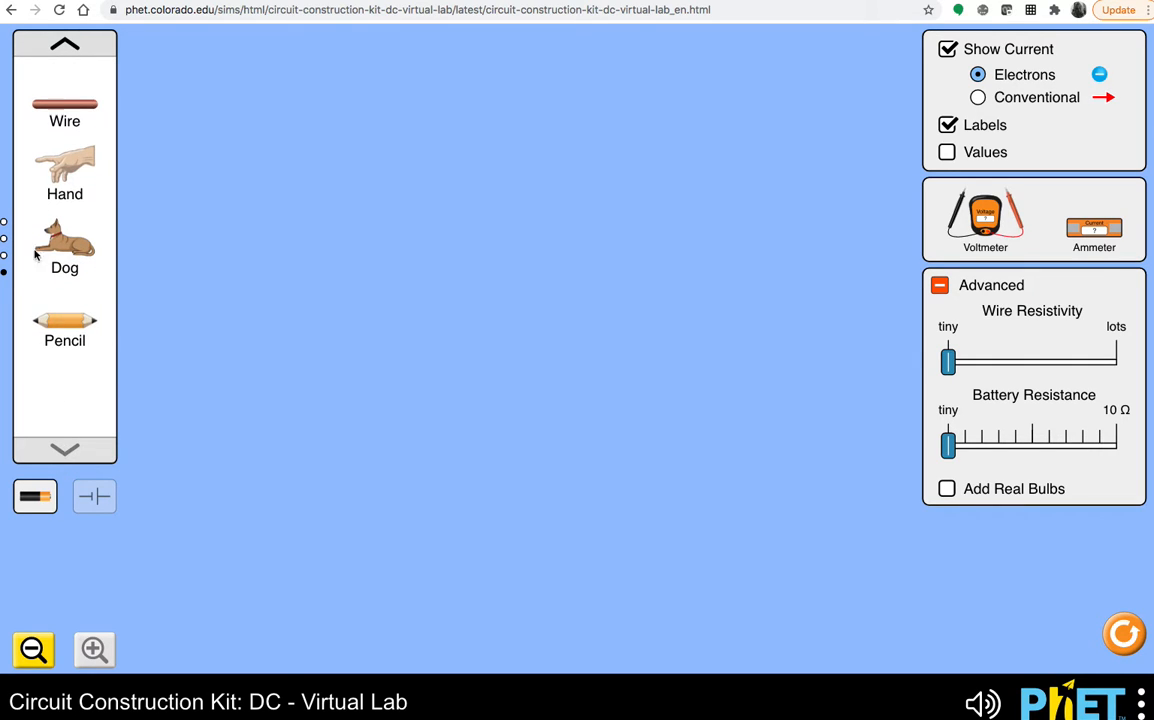
click(63, 46)
click(63, 46)
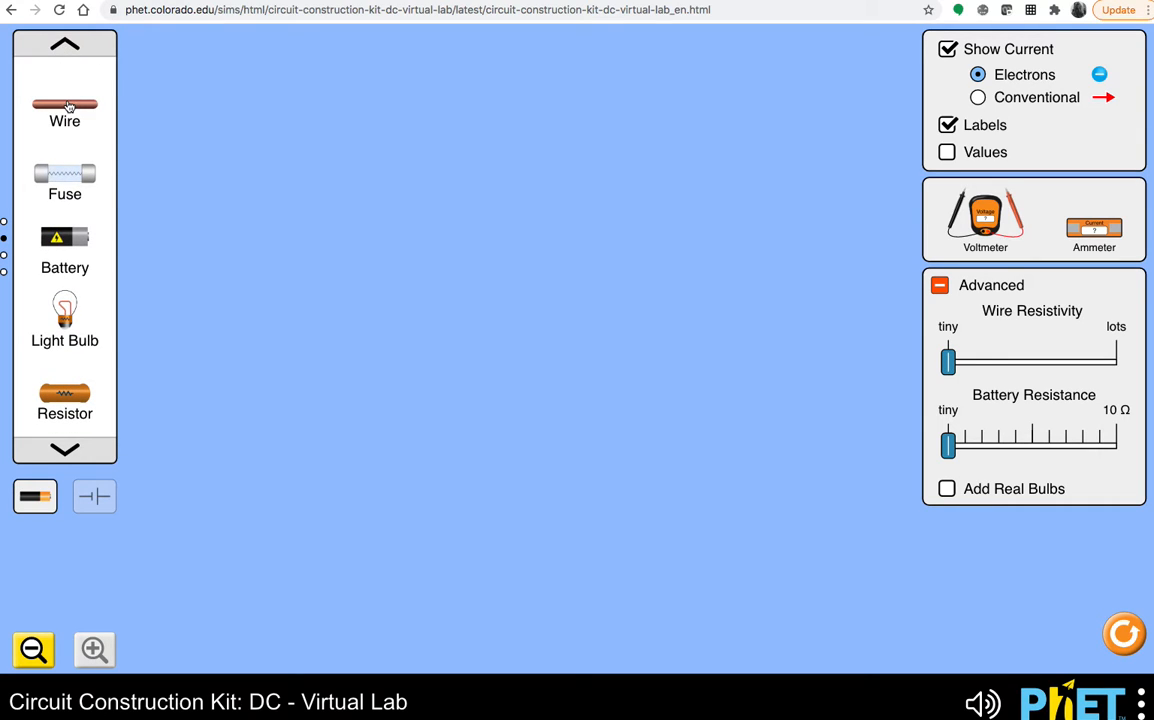
drag(67, 106, 392, 125)
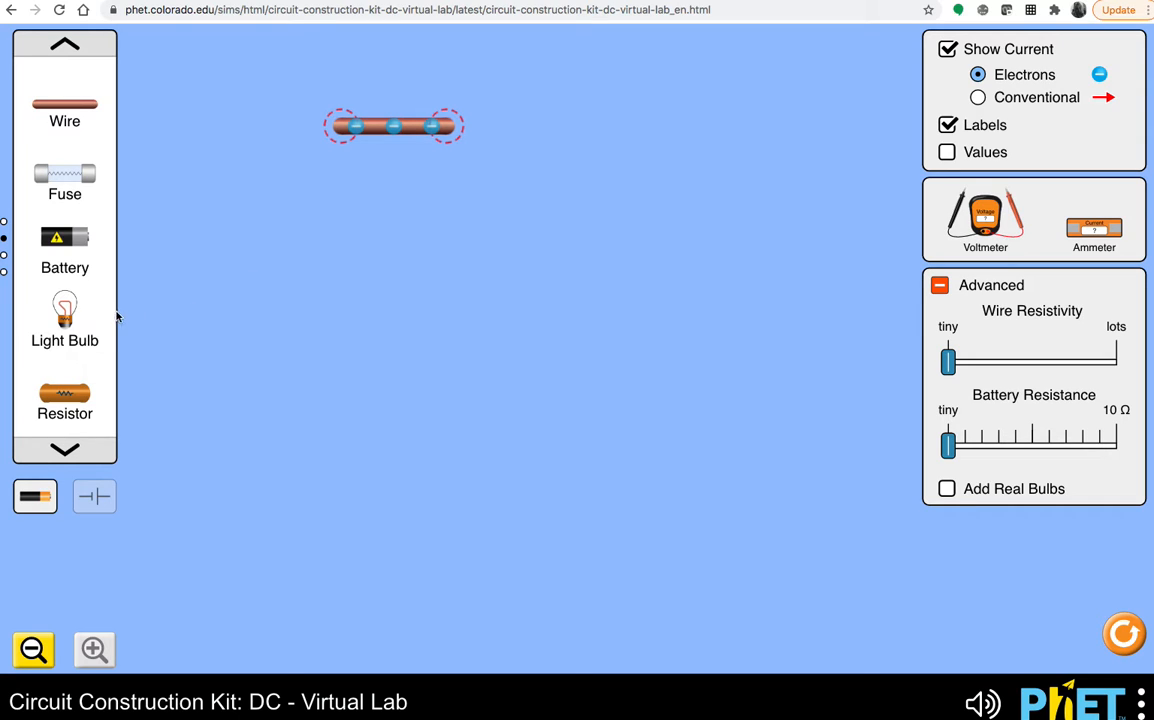
Attach the high-voltage battery to the right end of the wire.
click(66, 450)
click(66, 450)
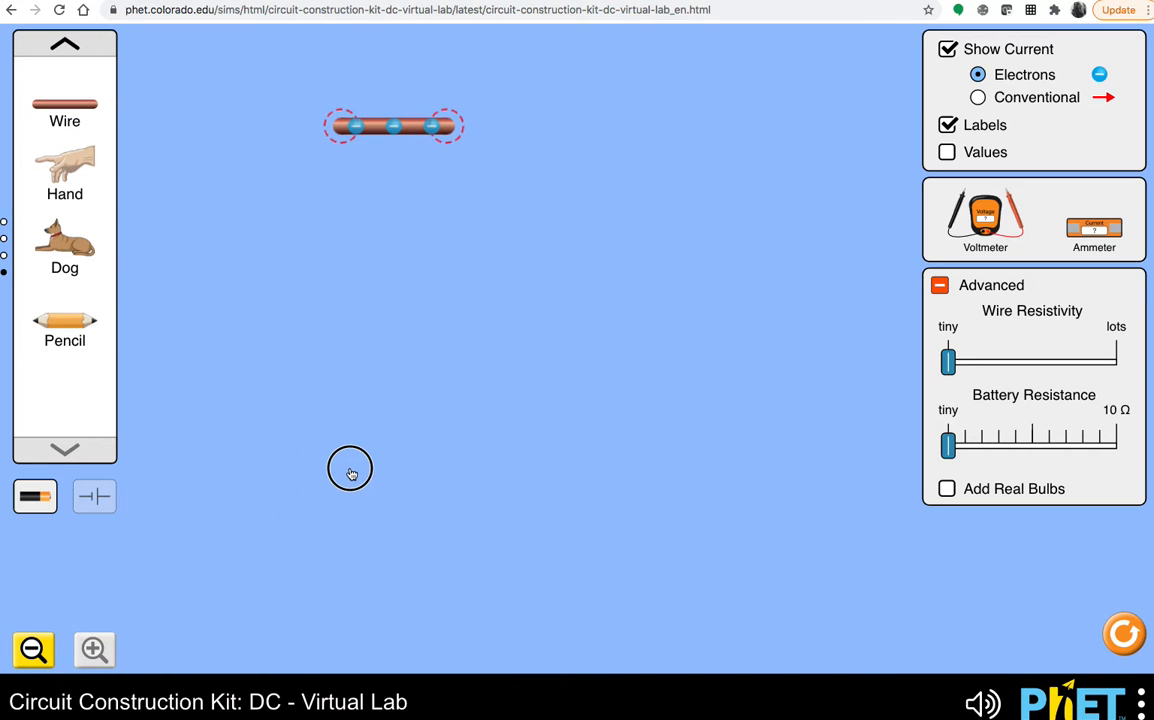
click(65, 45)
click(65, 45)
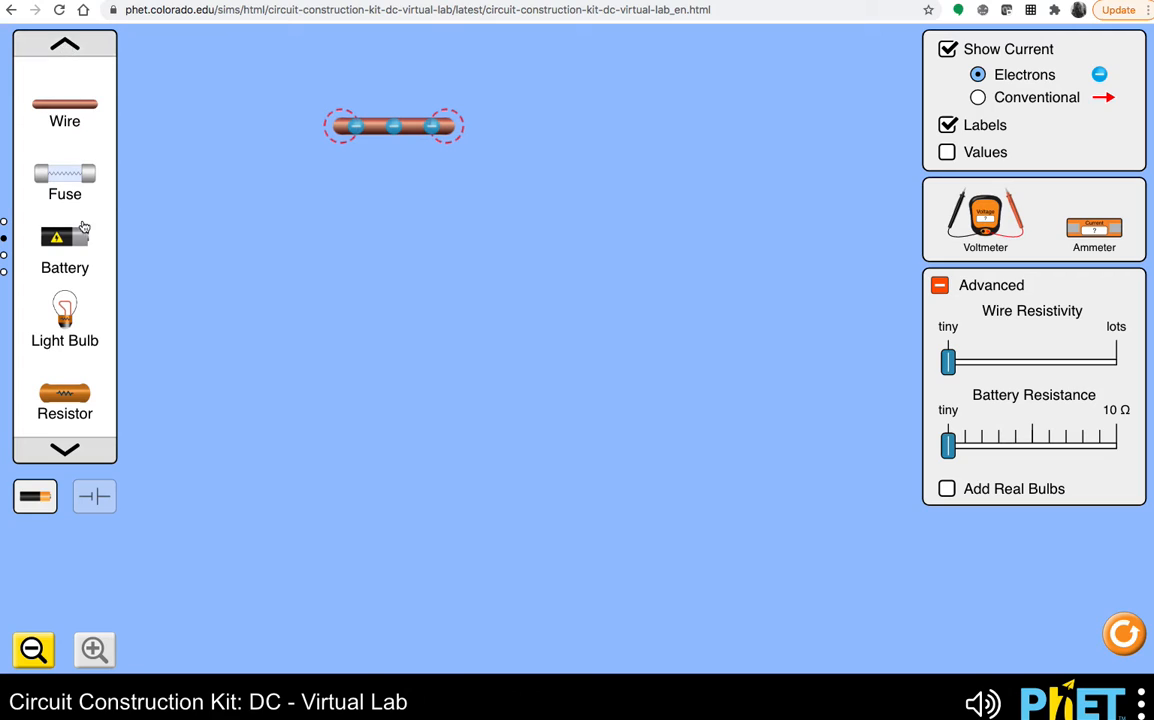
drag(64, 237, 520, 120)
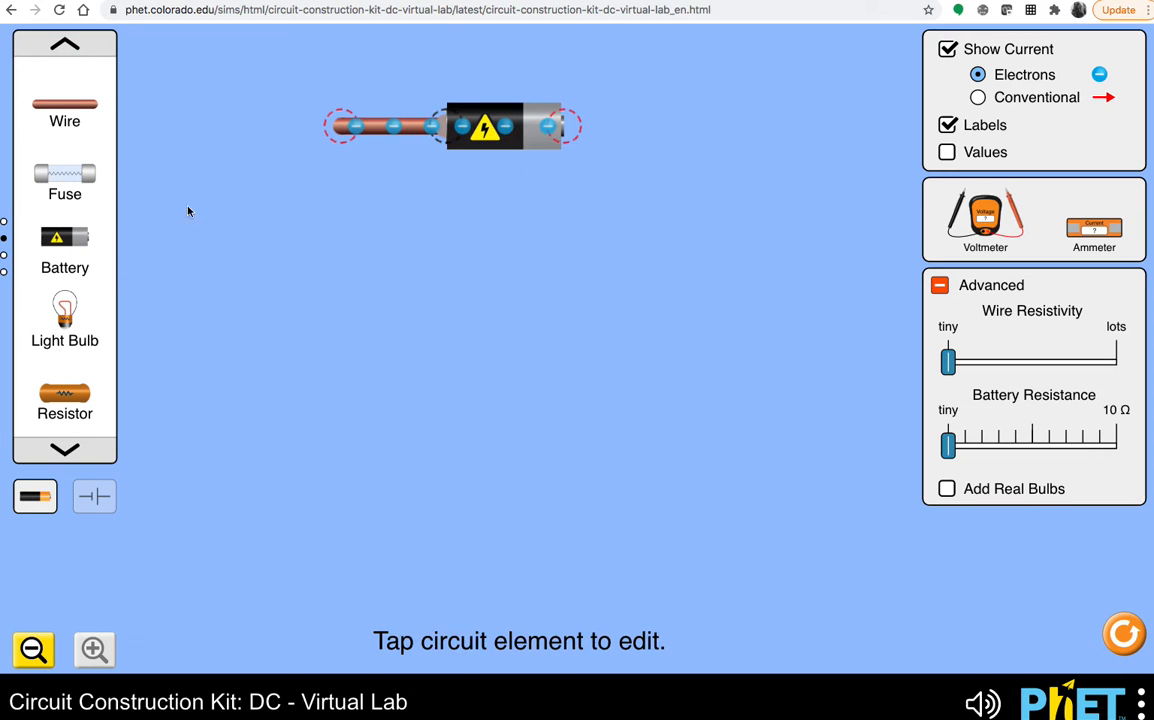
Close the circuit by adding the high-resistance light bulb below the battery and joining both with three more wires.
drag(64, 103, 628, 122)
drag(64, 310, 496, 316)
drag(62, 112, 476, 368)
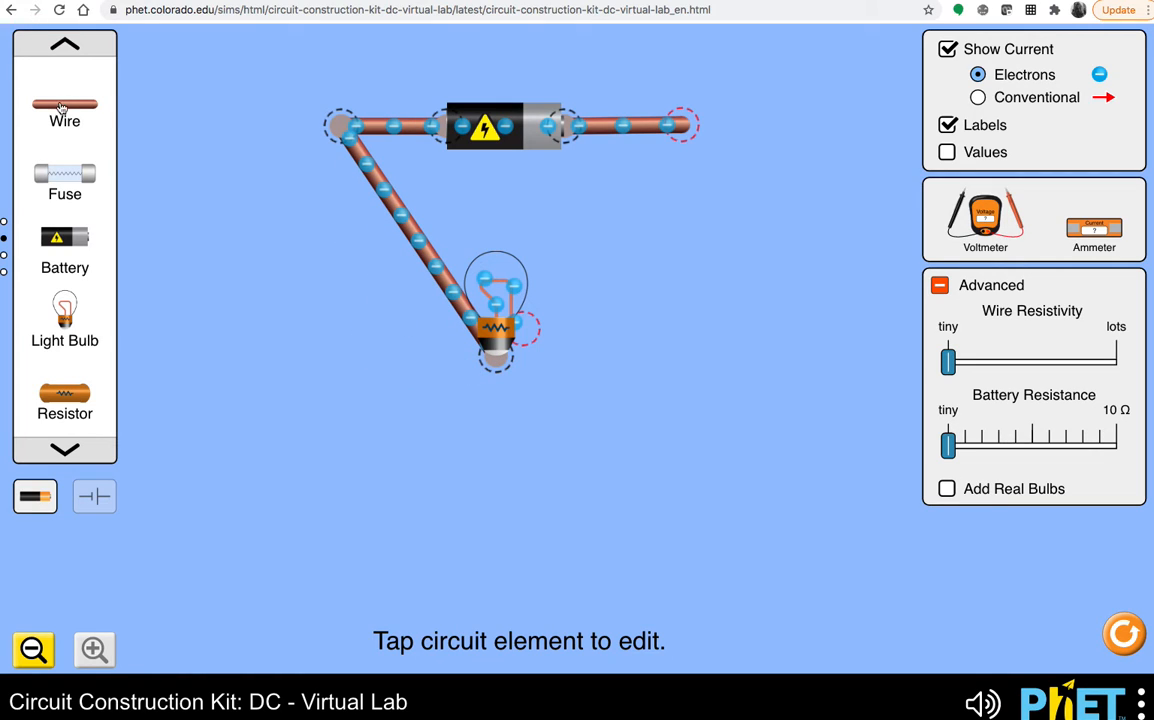
drag(64, 106, 540, 345)
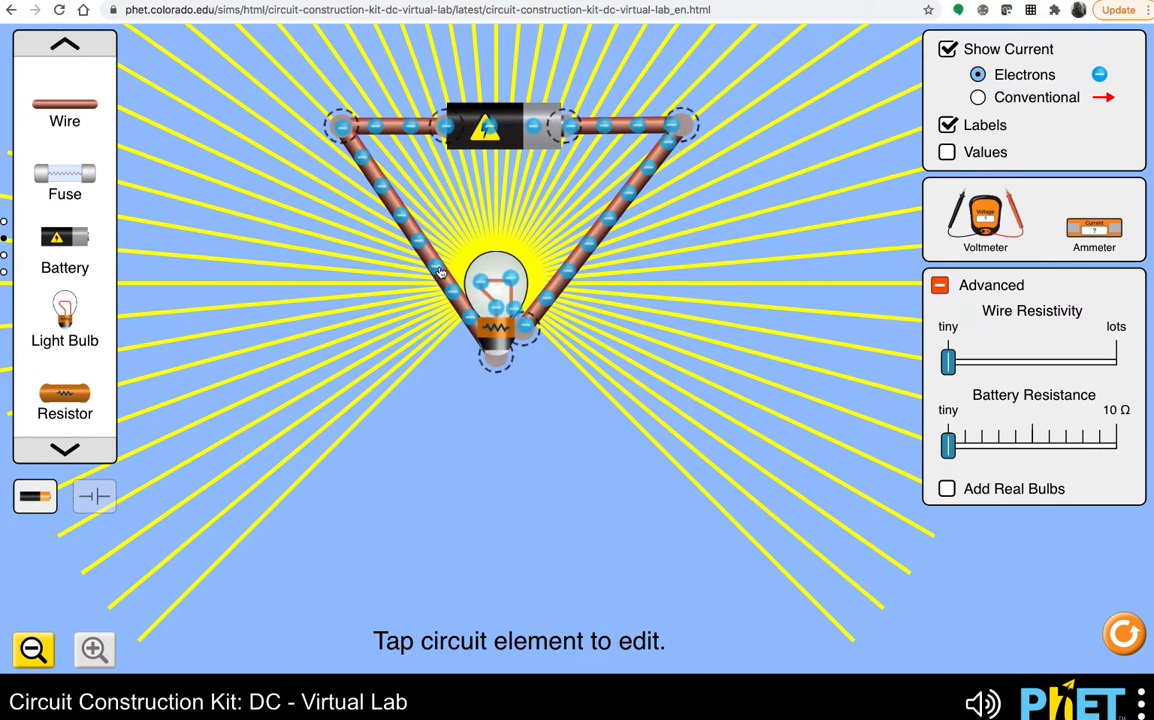
Set the high-voltage battery to 100 volts and reverse its polarity.
right_click(518, 140)
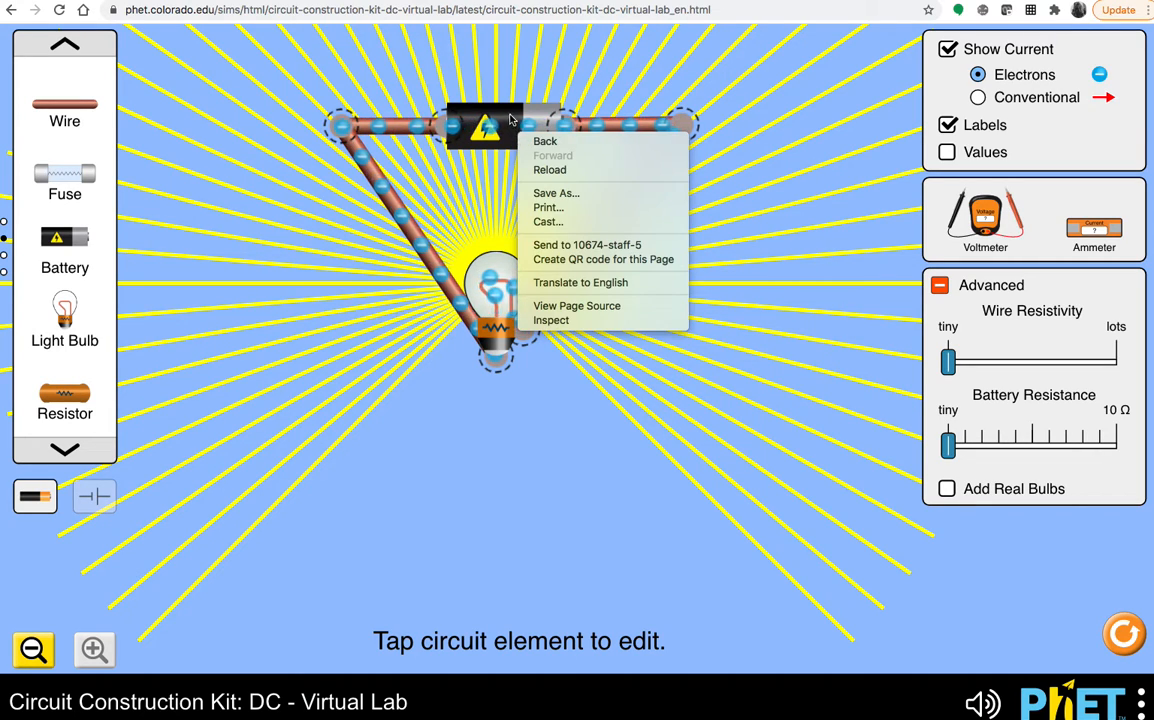
click(510, 120)
click(508, 120)
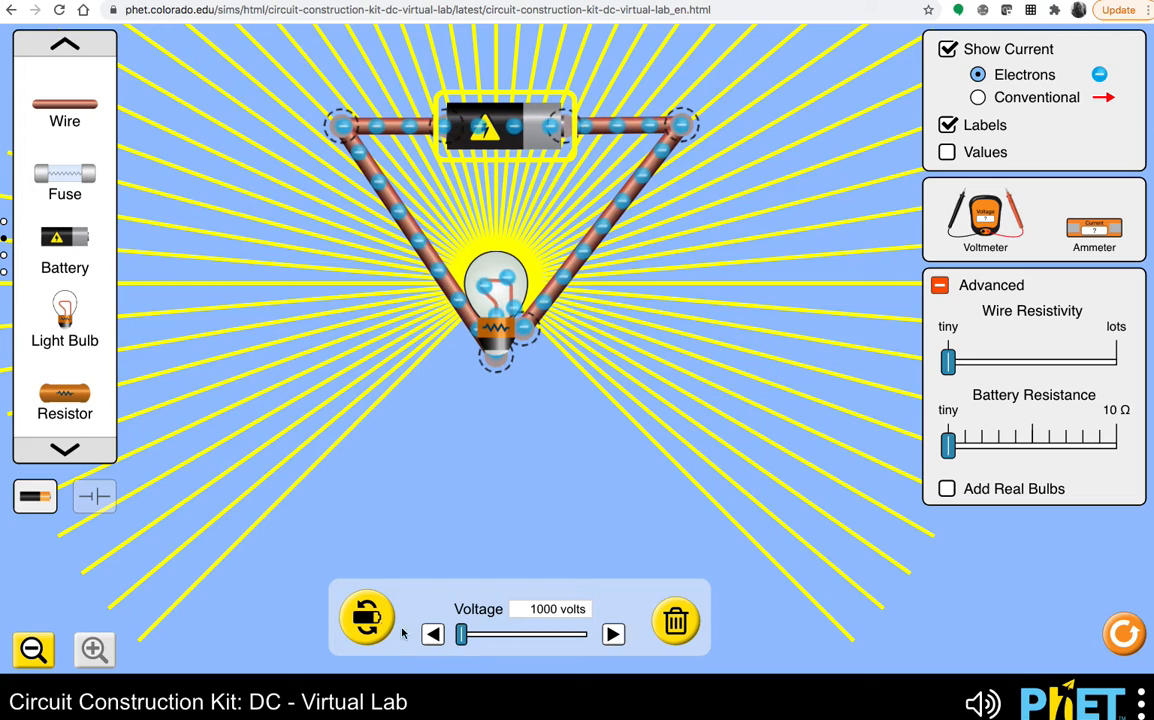
mouse_move(461, 634)
mouse_down()
mouse_move(474, 640)
mouse_move(457, 643)
mouse_up()
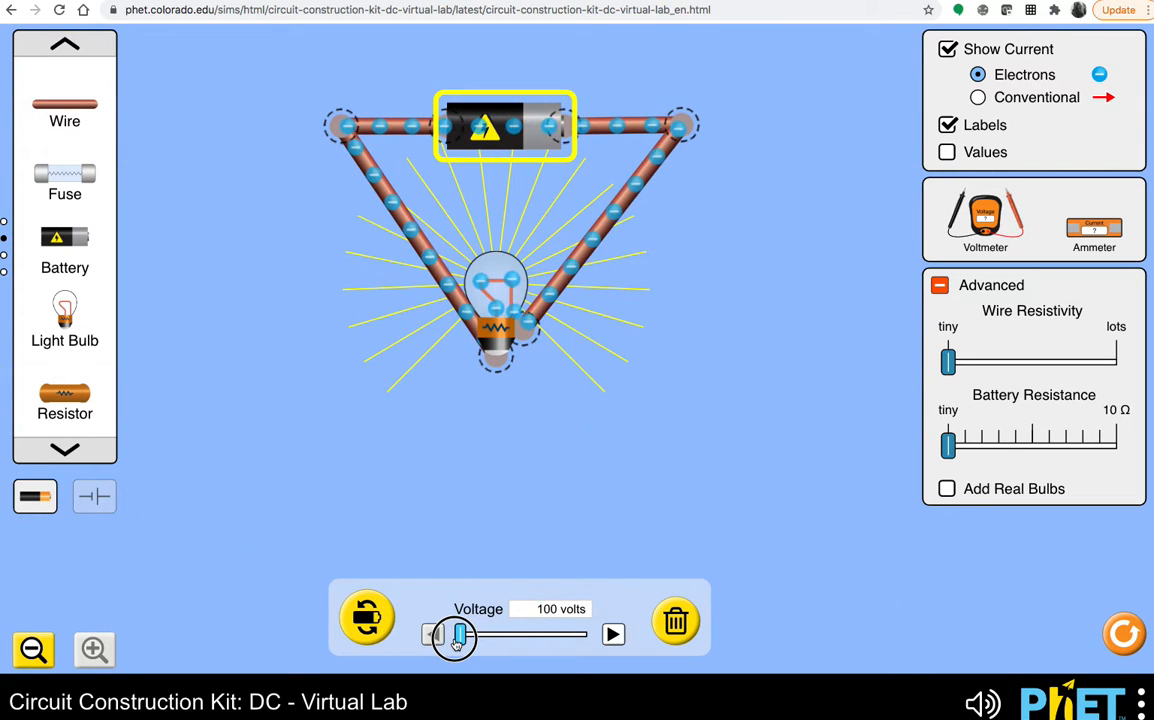
click(378, 623)
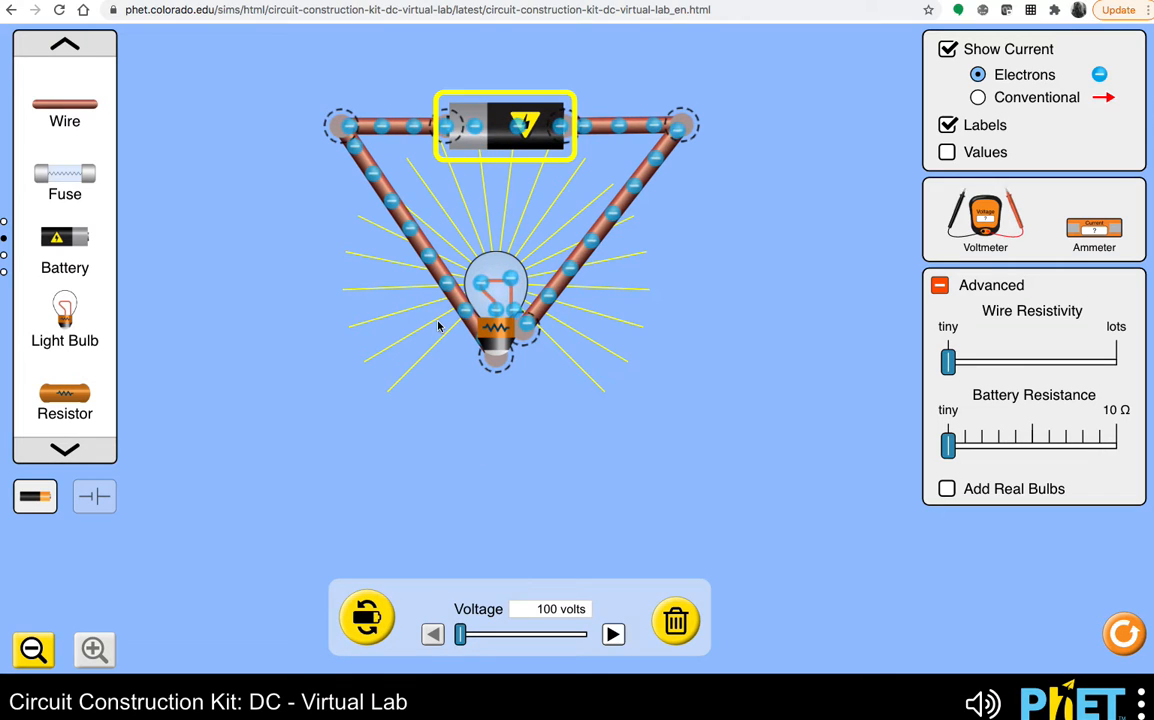
Replace the high-voltage battery with a regular battery connected between the two upper wires.
click(675, 621)
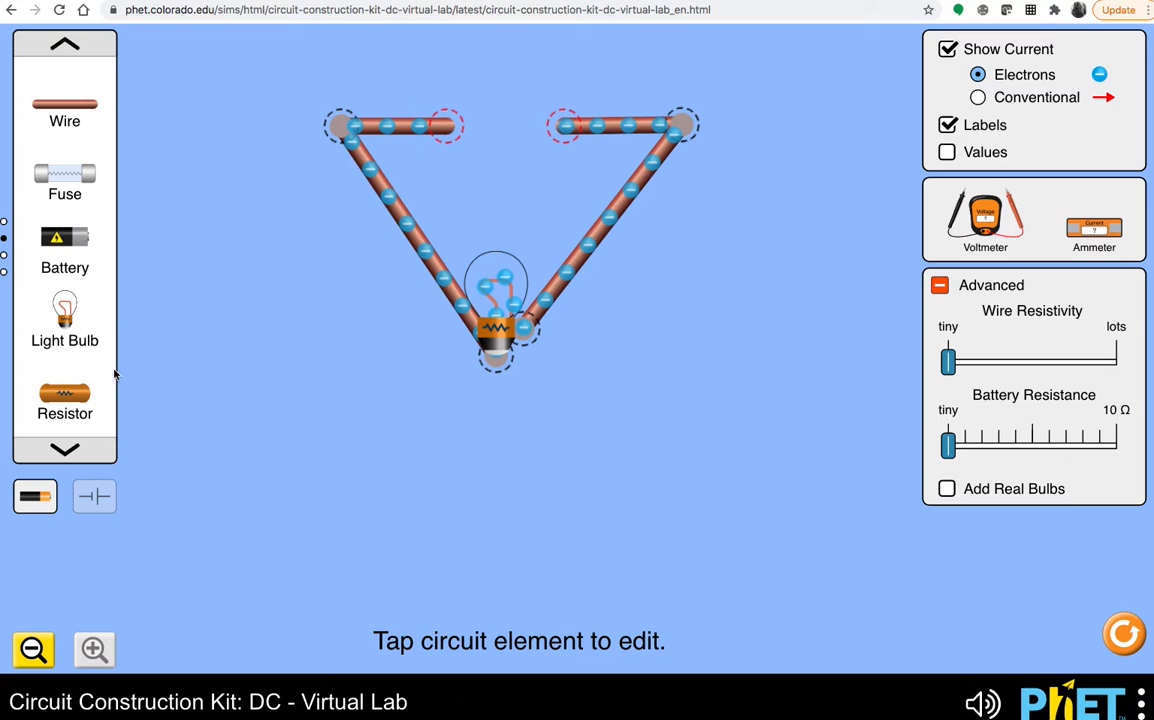
click(65, 449)
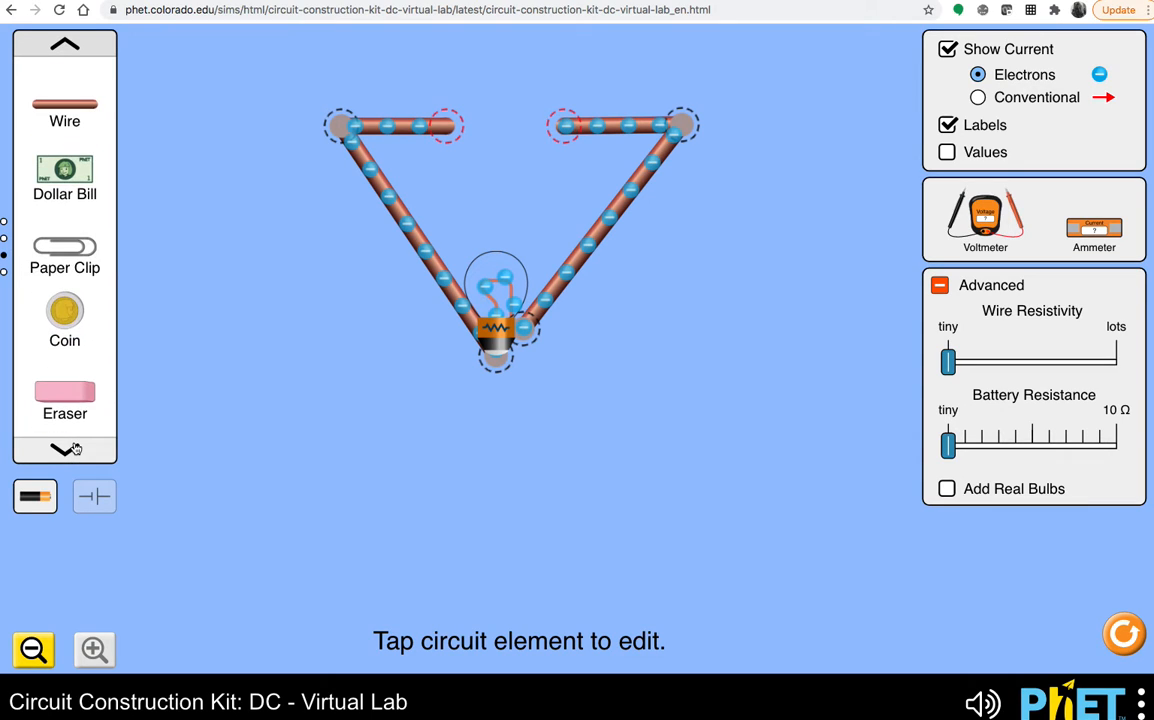
click(75, 449)
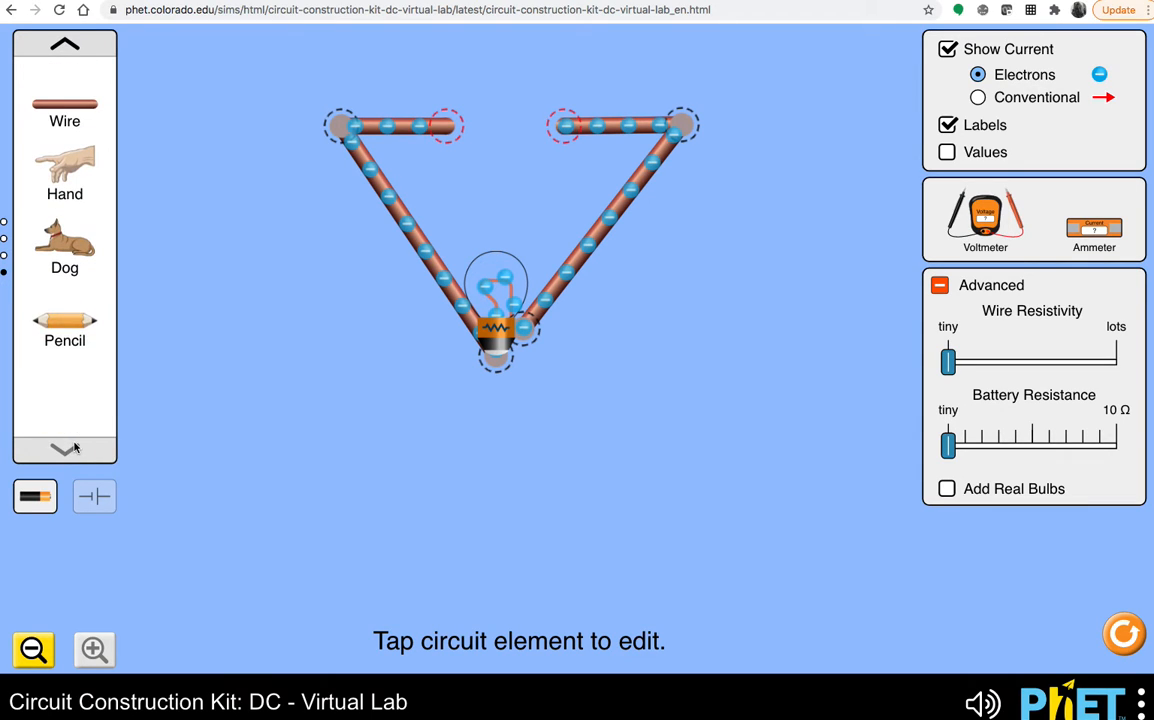
click(72, 45)
click(72, 45)
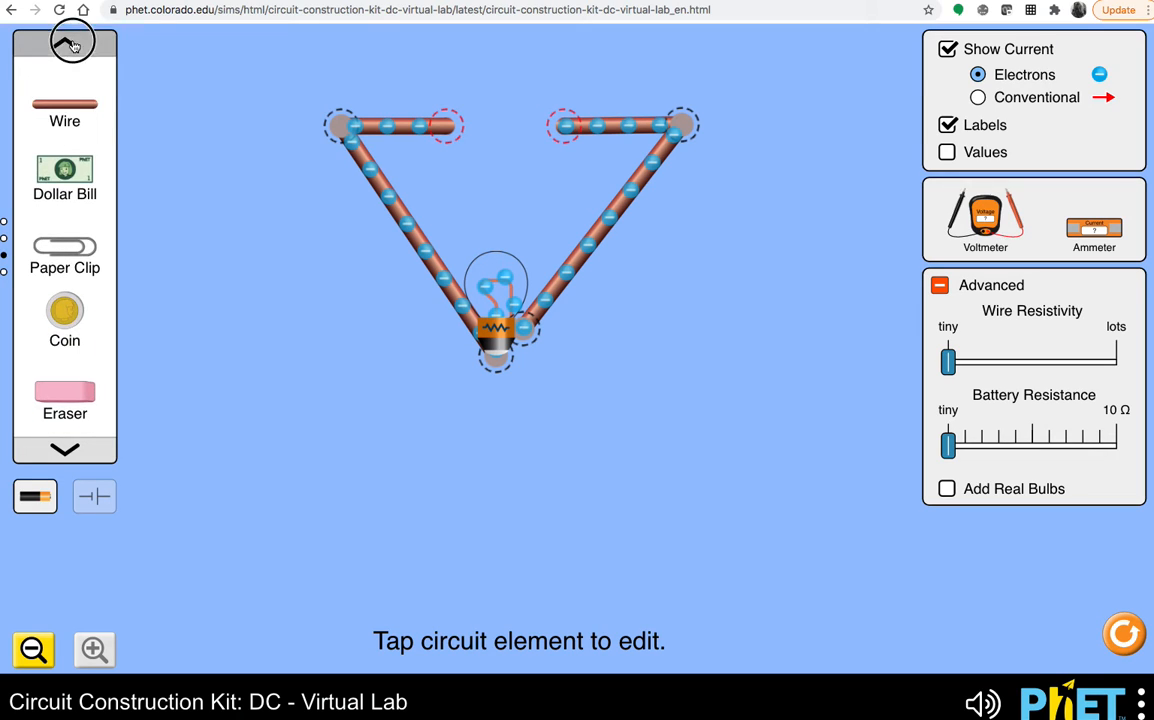
click(73, 46)
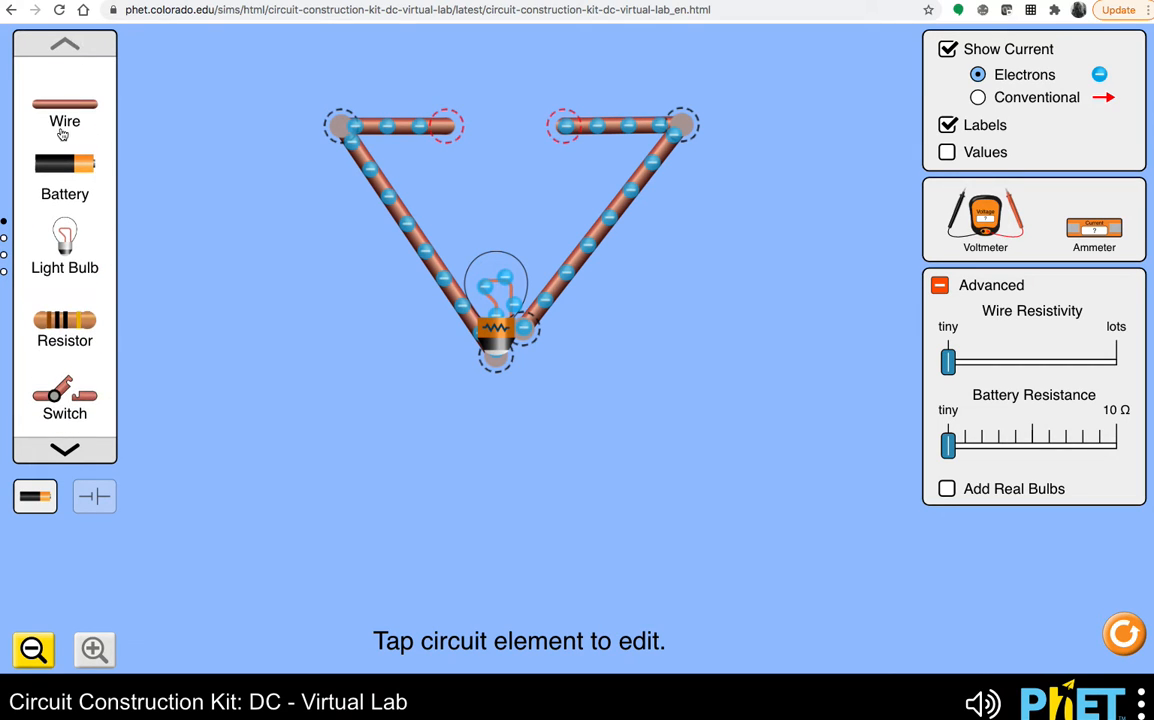
drag(60, 163, 502, 146)
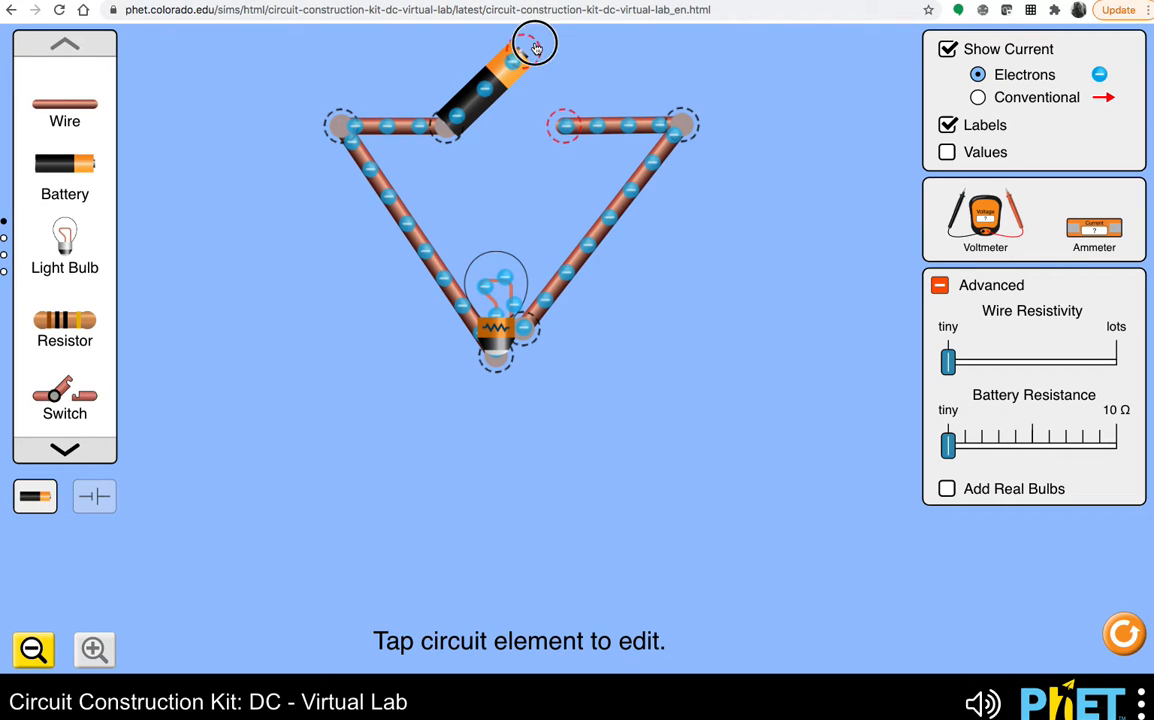
drag(533, 40, 565, 119)
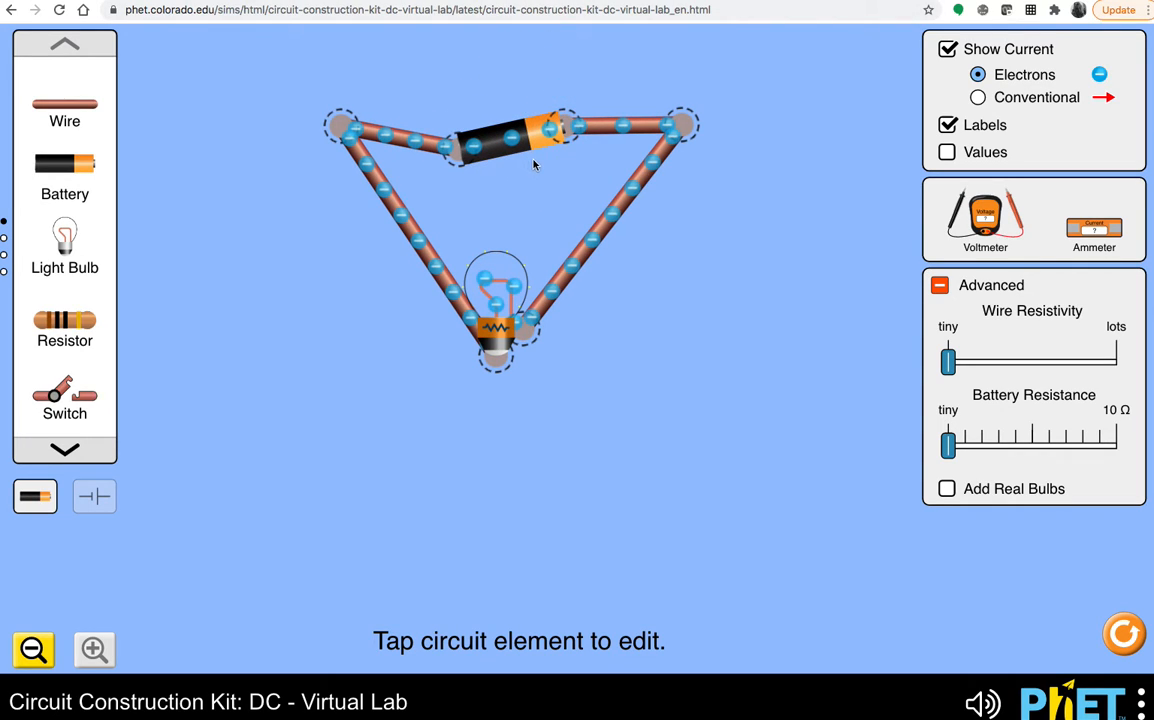
Set the regular battery to 43.0 volts, and reverse its polarity and flip it back.
click(495, 147)
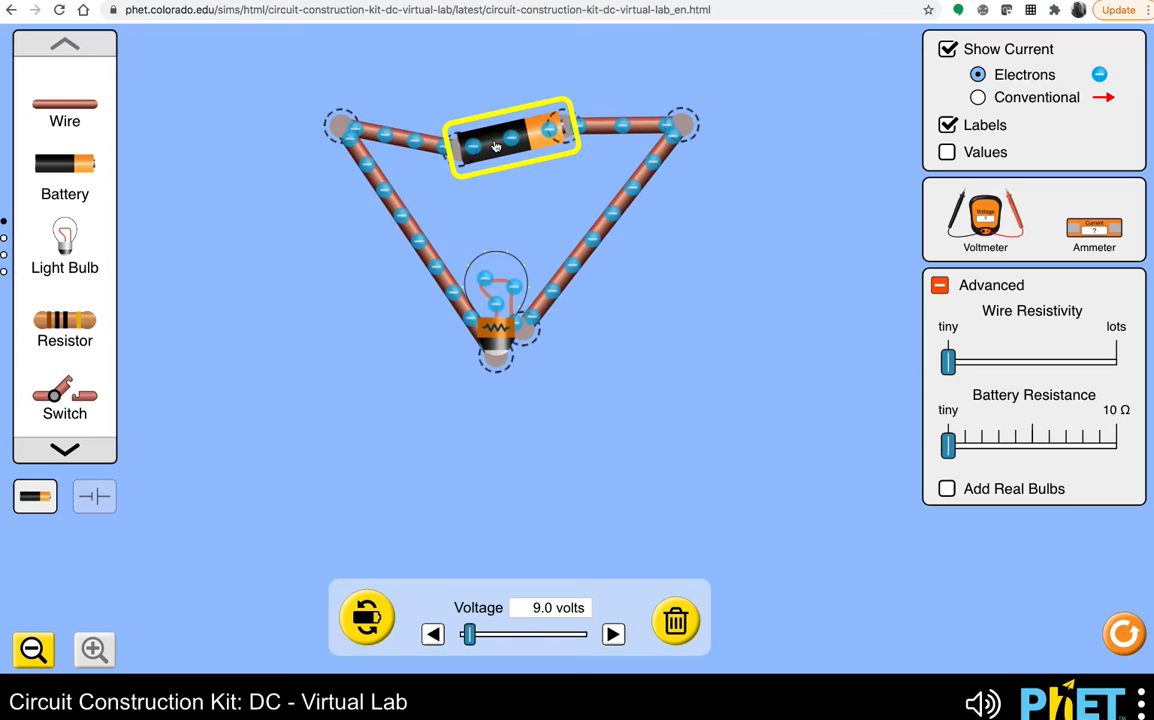
drag(470, 635, 509, 641)
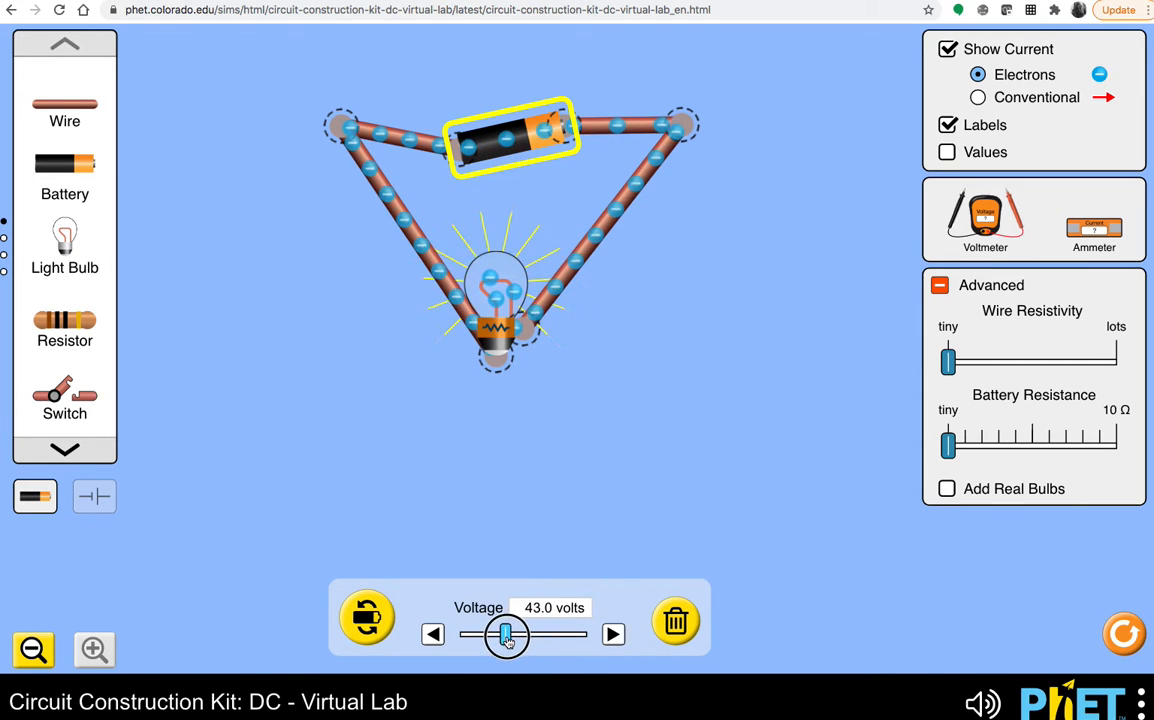
click(368, 619)
click(368, 619)
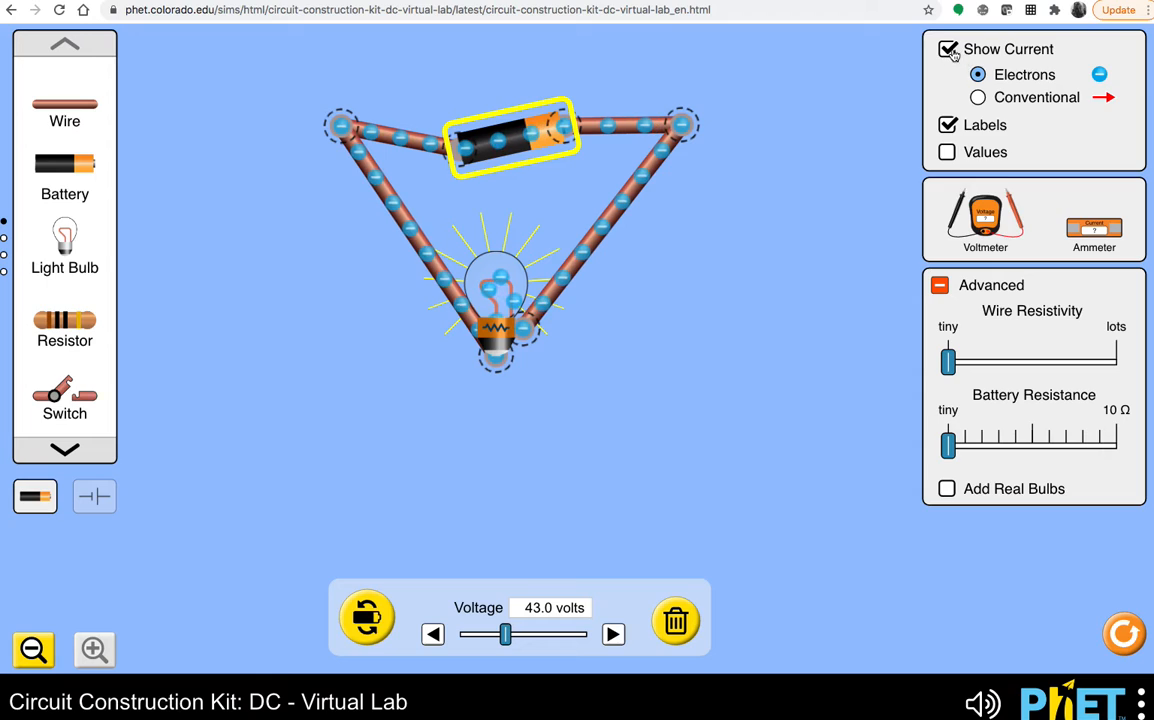
Show the current as conventional, and switch the labels and the component values on and off to compare.
click(980, 98)
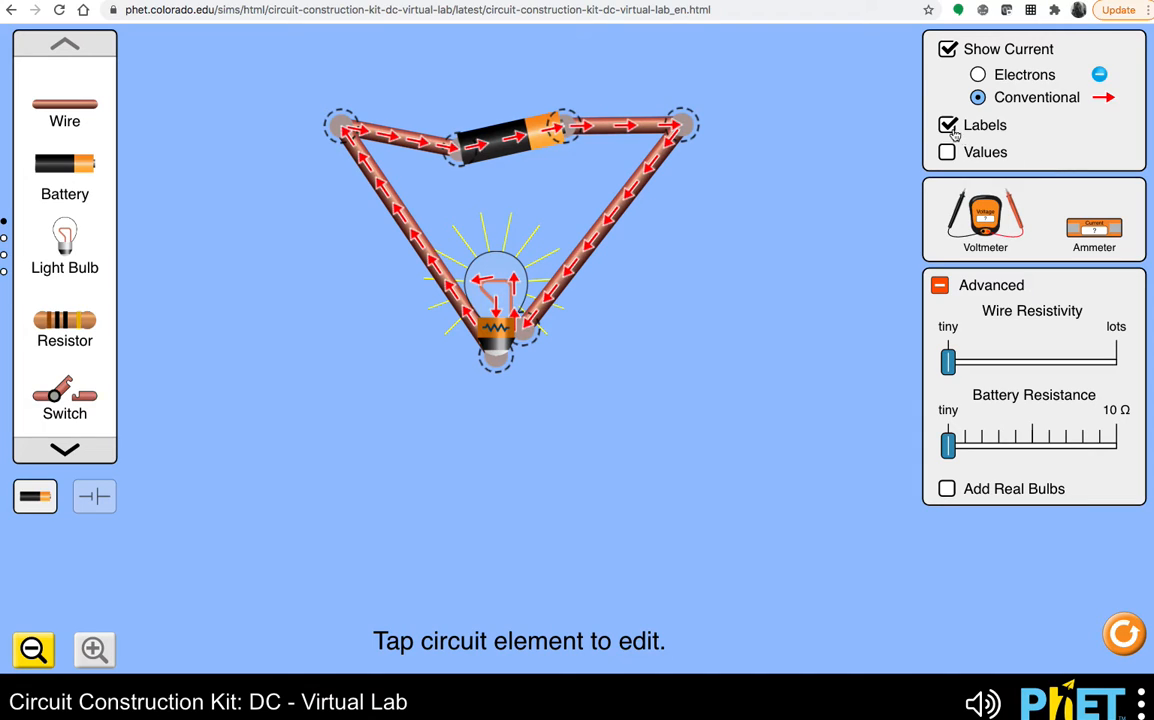
click(950, 126)
click(950, 126)
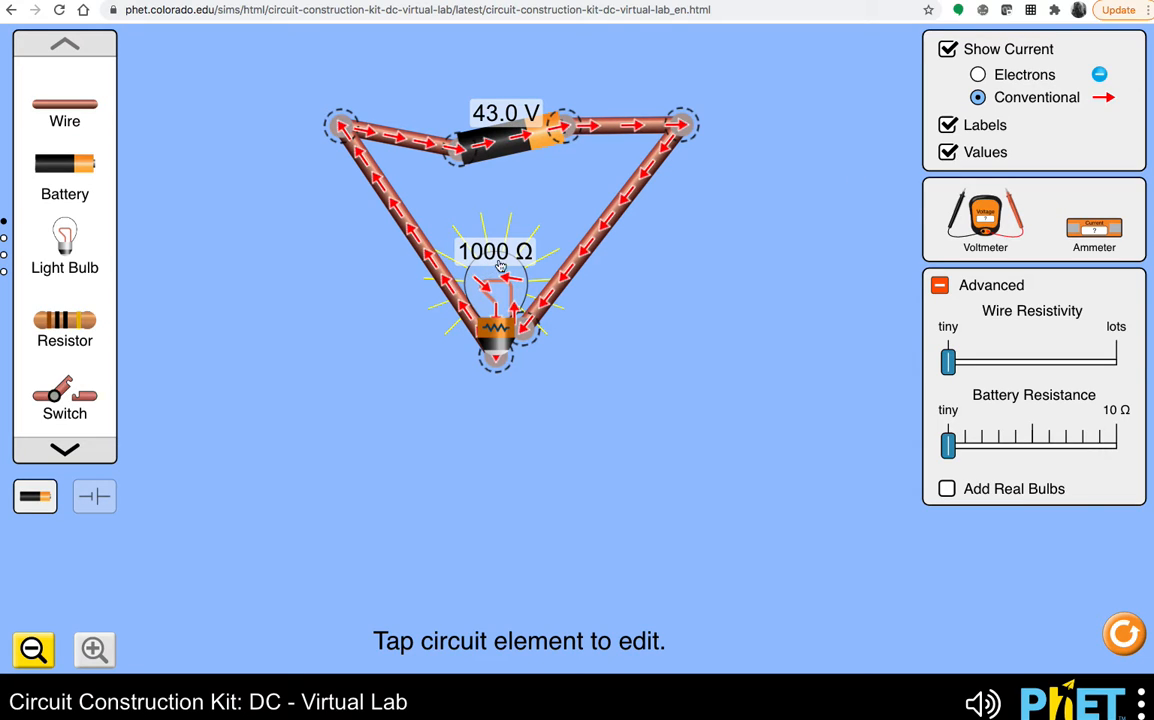
click(948, 153)
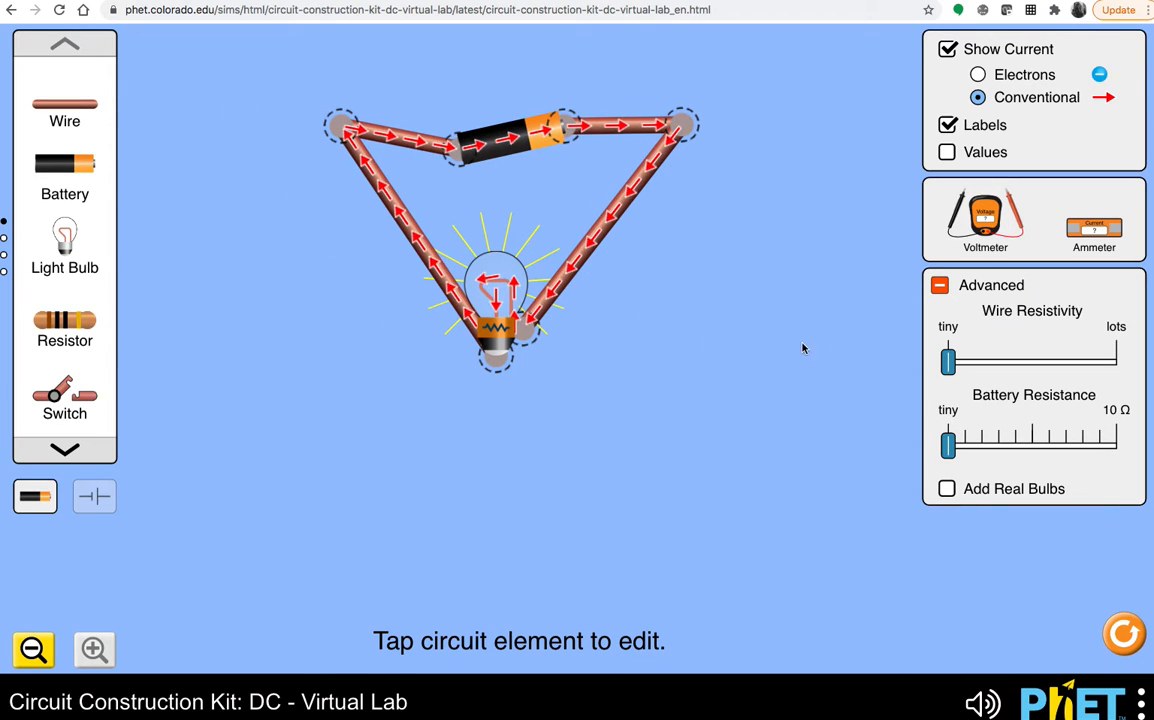
Raise the wire resistivity slightly and return it to tiny, and add real bulbs to the available components.
click(956, 362)
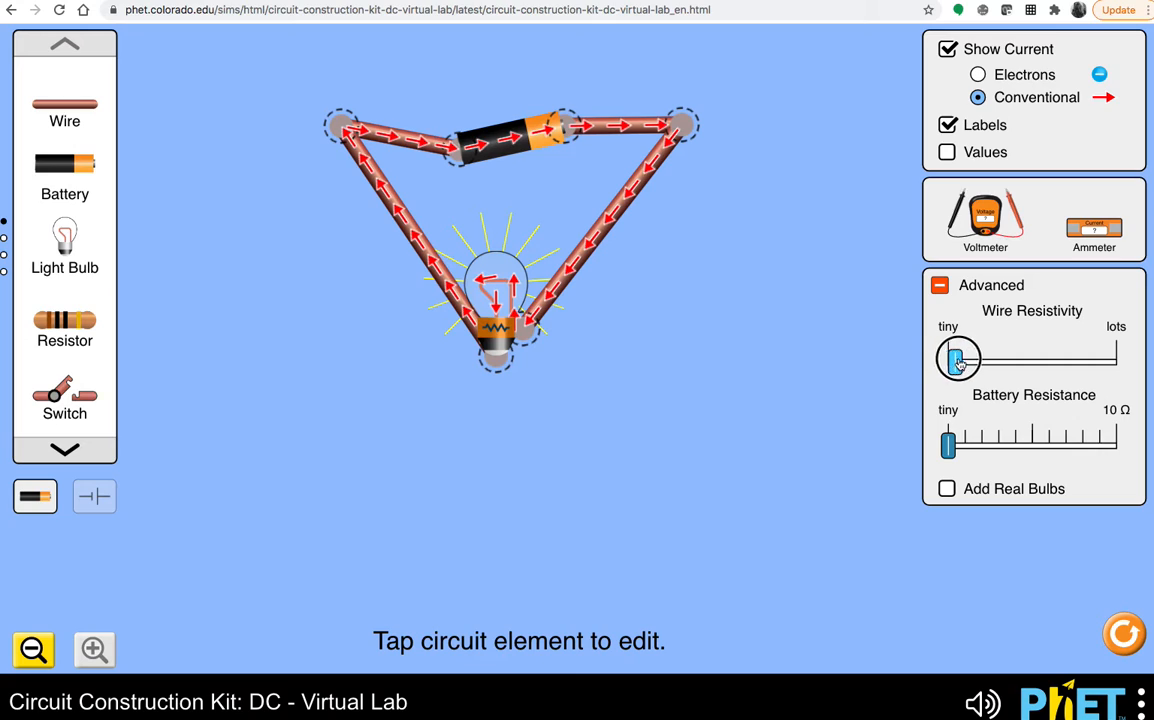
mouse_move(956, 362)
mouse_down()
mouse_move(1040, 364)
mouse_move(943, 367)
mouse_up()
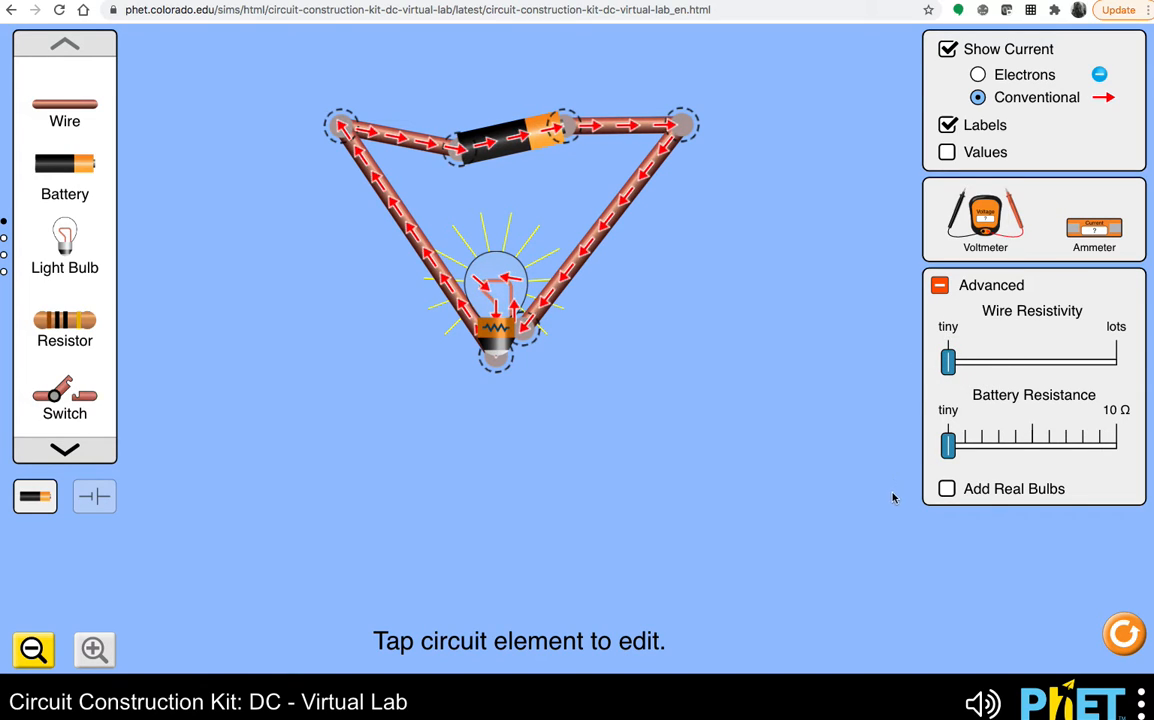
click(947, 490)
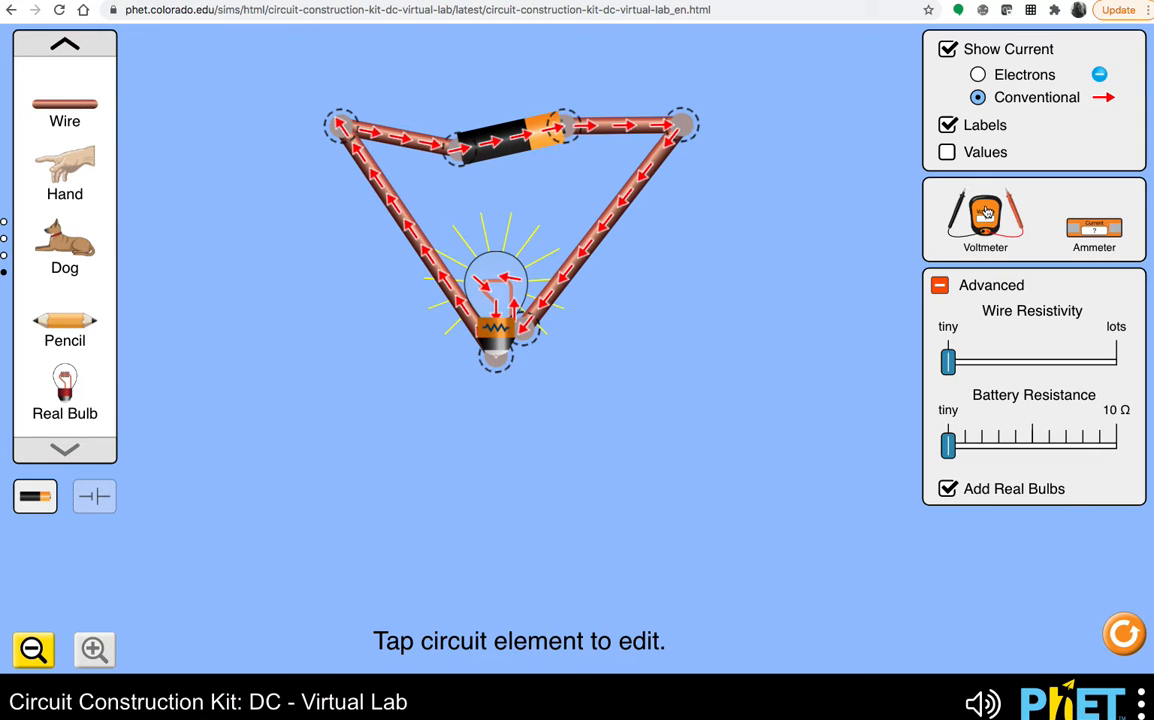
Place two voltmeters below the circuit, one at the lower left and one at the lower right.
drag(986, 212, 233, 525)
drag(263, 510, 249, 524)
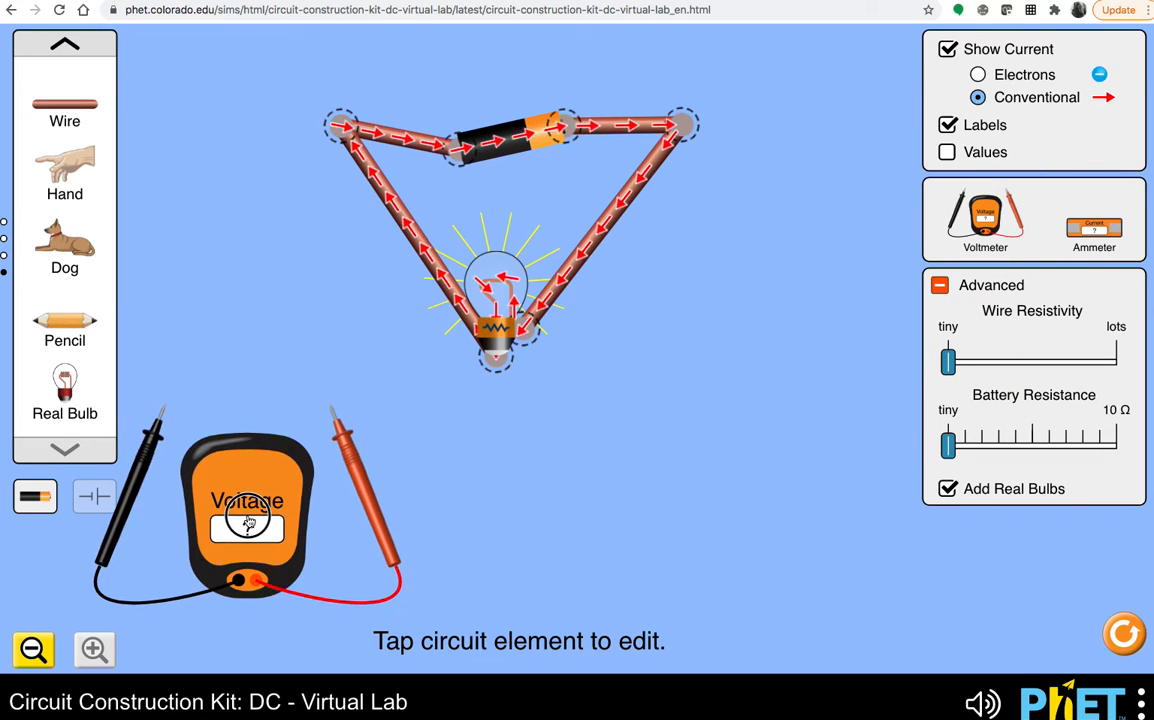
drag(988, 225, 793, 612)
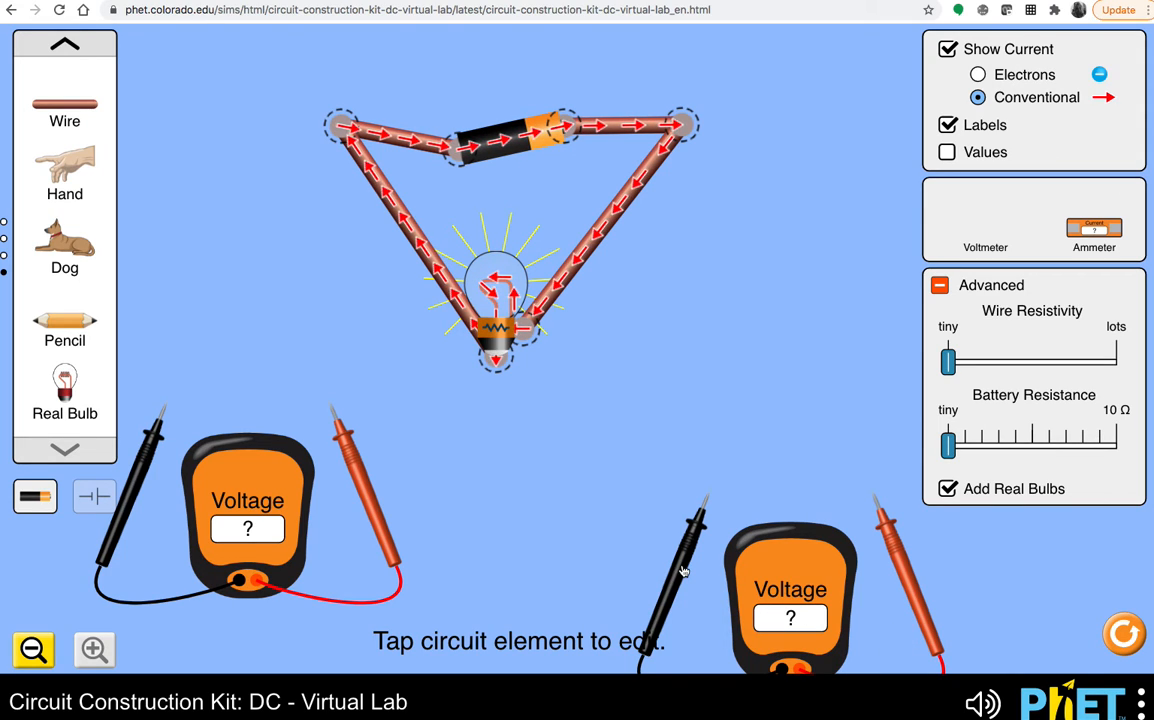
Connect the right voltmeter's probes across the battery and the left voltmeter's probes across the light bulb.
drag(683, 570, 425, 232)
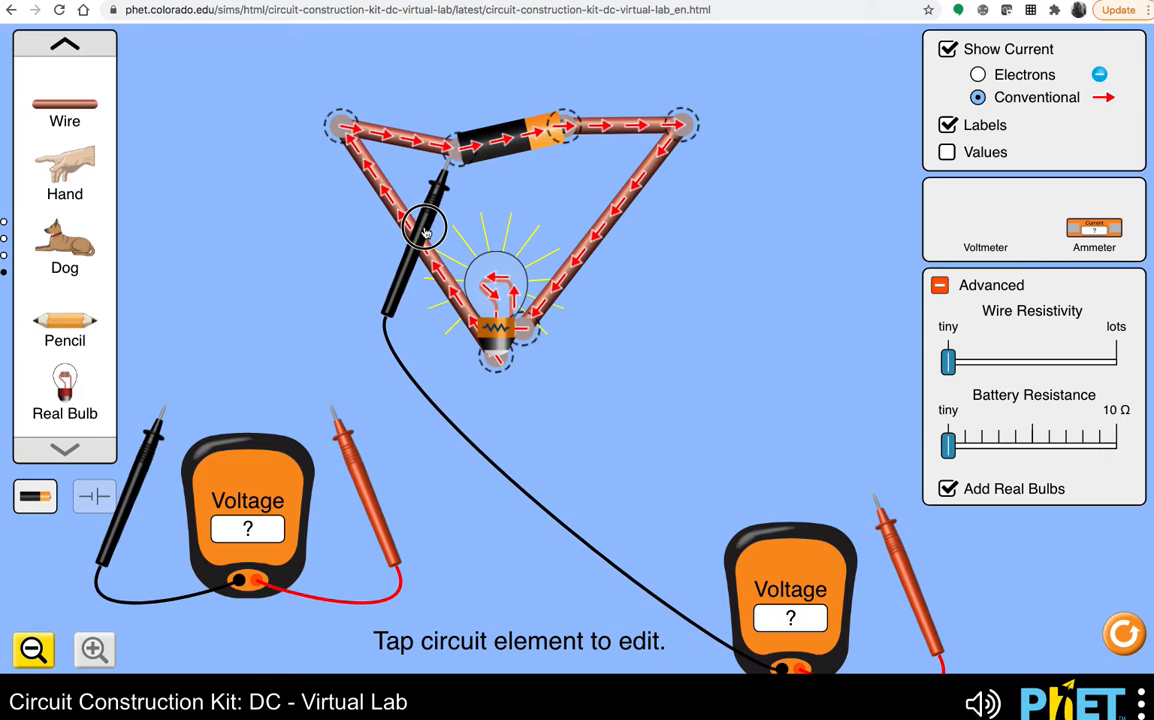
drag(899, 551, 593, 197)
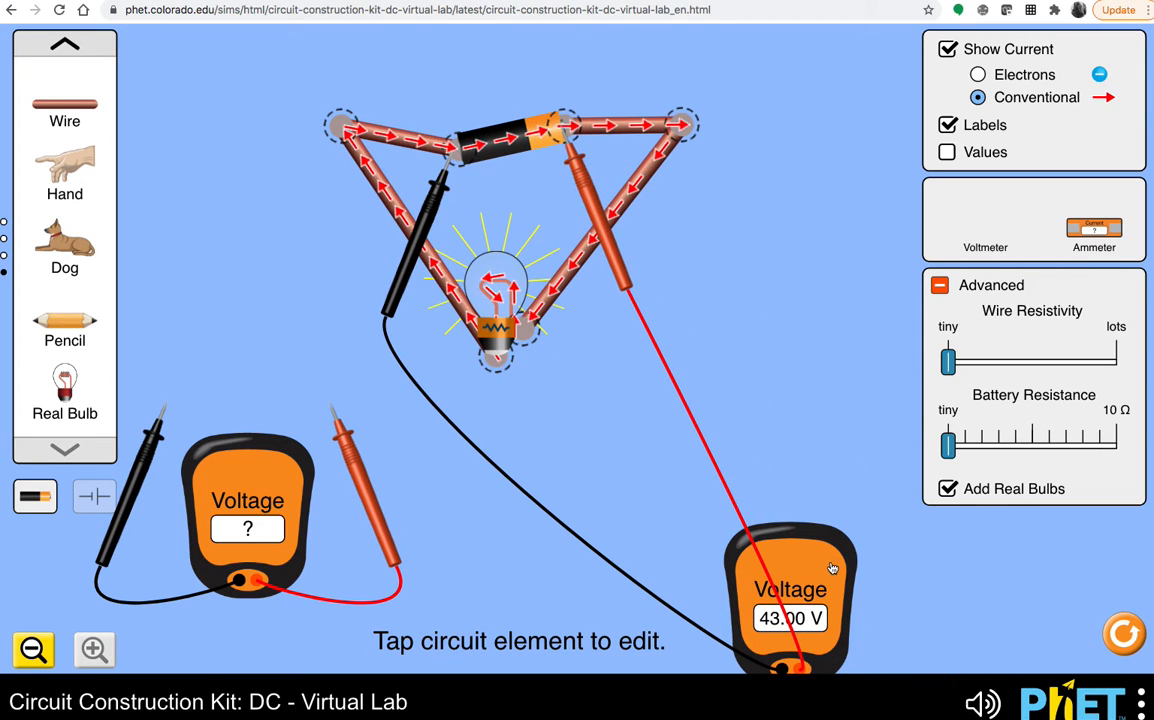
drag(342, 468, 584, 448)
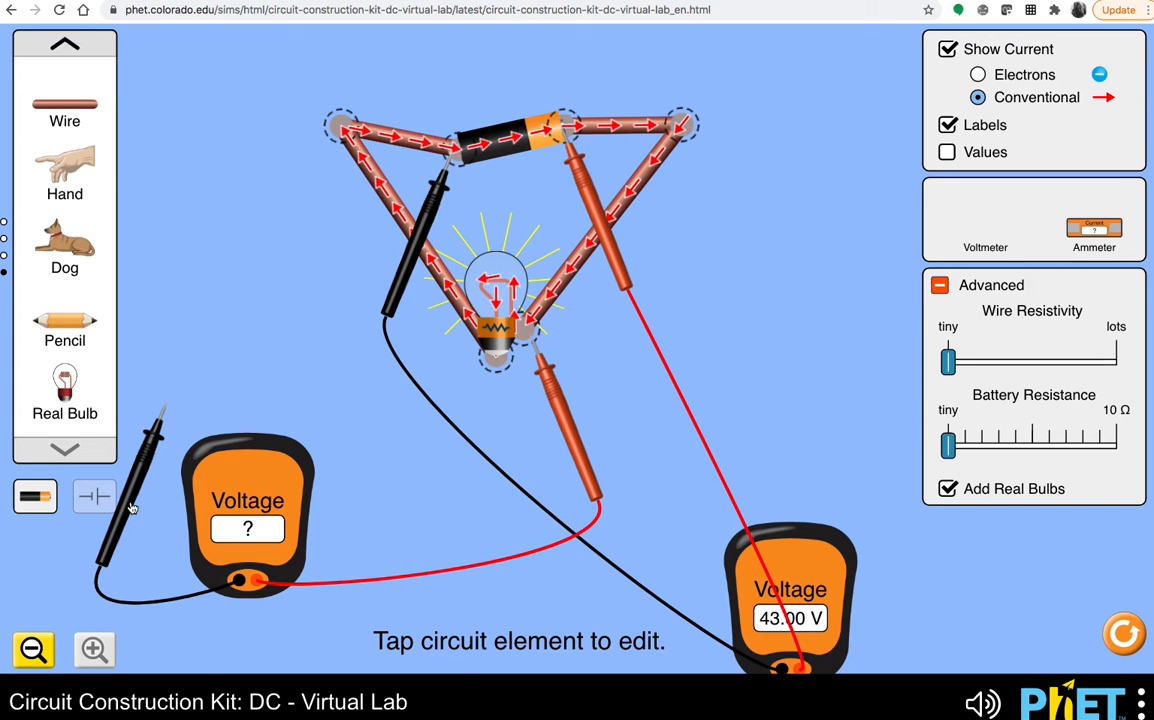
drag(131, 508, 455, 463)
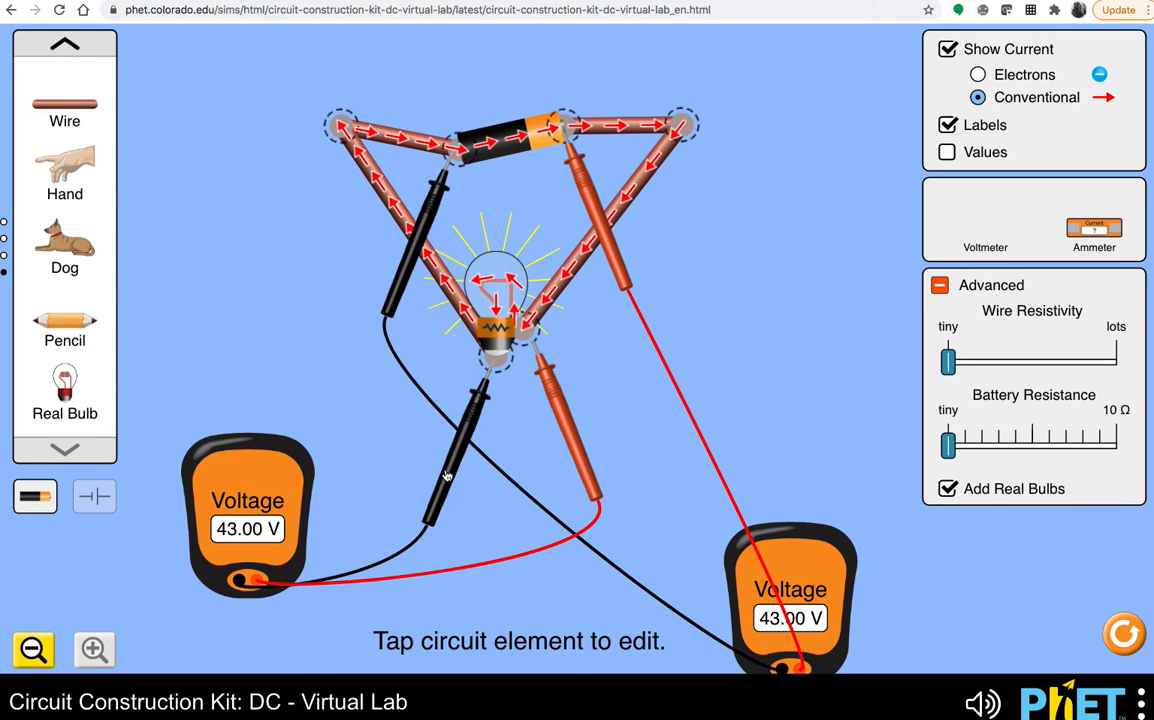
Detach the left voltmeter's probes from the light bulb and put both voltmeters back in the toolbox.
drag(455, 463, 372, 498)
drag(578, 447, 488, 560)
drag(220, 488, 945, 222)
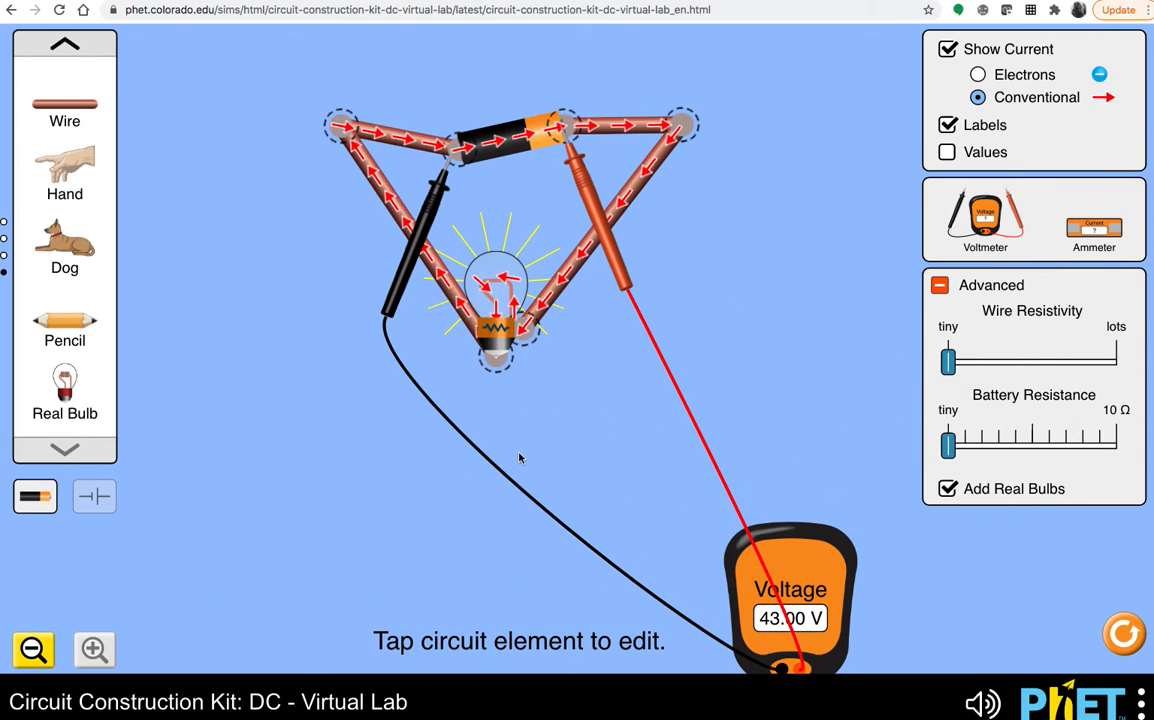
drag(795, 604, 1006, 232)
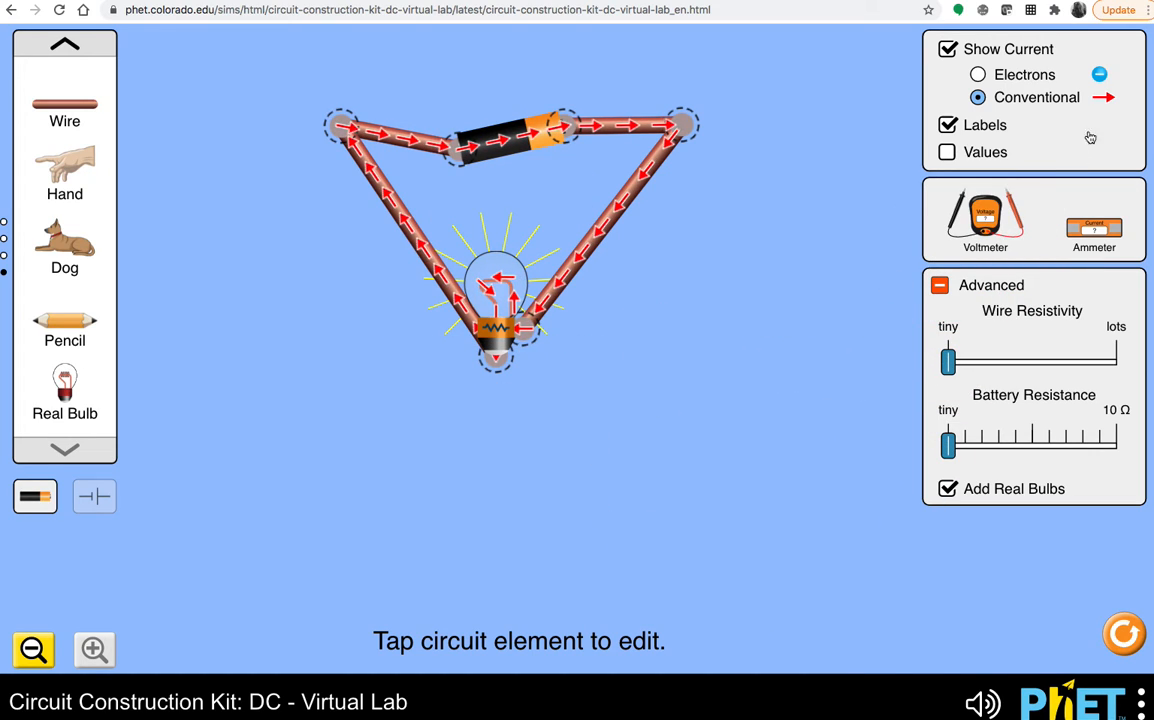
Split the circuit's upper-right junction and insert an ammeter between the battery's right wire and the bulb's right wire.
drag(1087, 222, 750, 312)
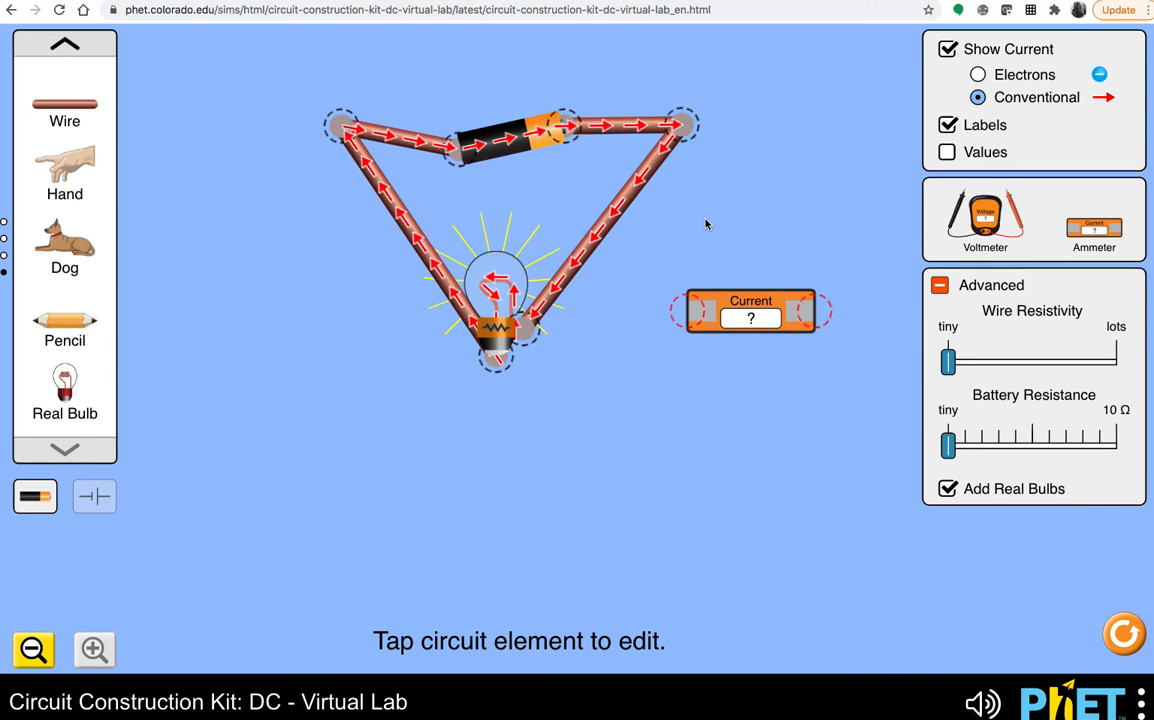
click(689, 128)
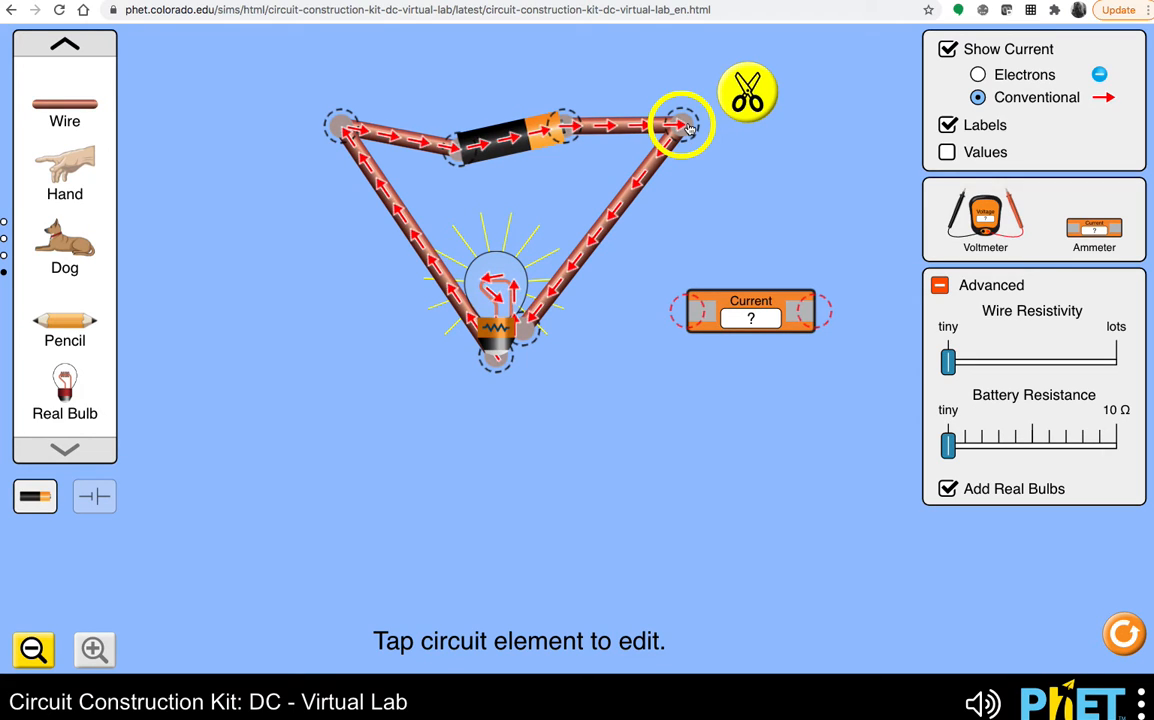
click(747, 93)
drag(709, 155, 600, 255)
drag(683, 298, 608, 250)
drag(735, 292, 670, 96)
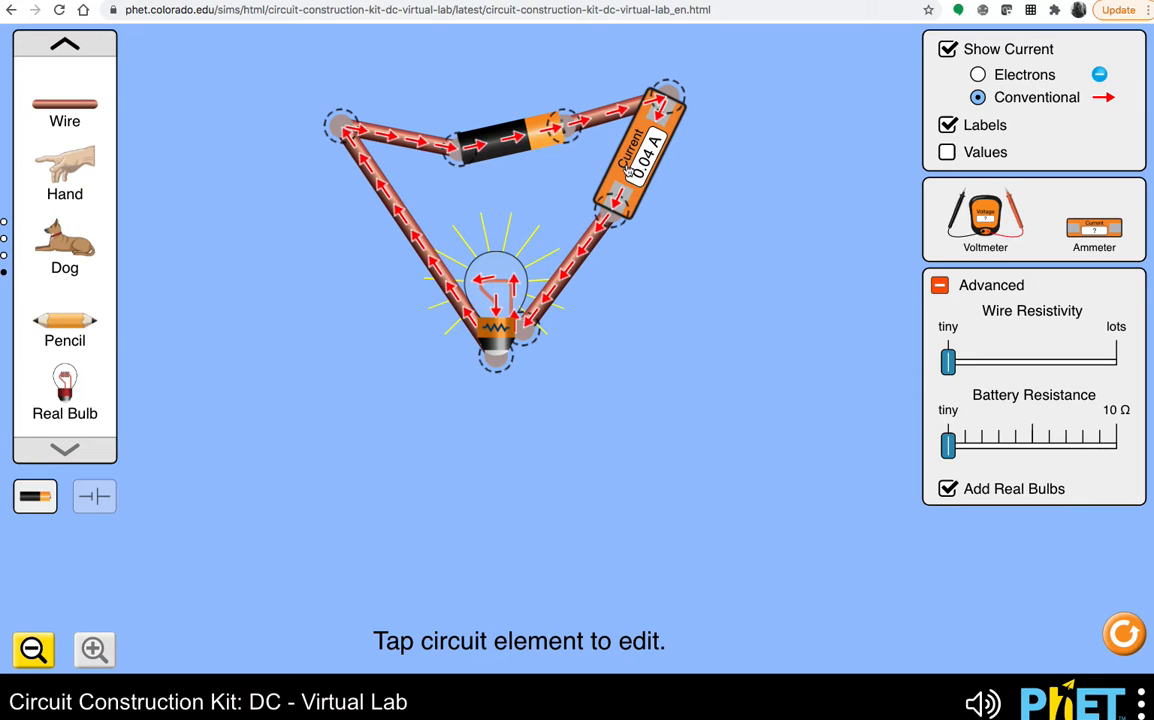
Split the circuit's upper-left junction and insert a second ammeter between the two separated wires.
click(340, 130)
click(279, 92)
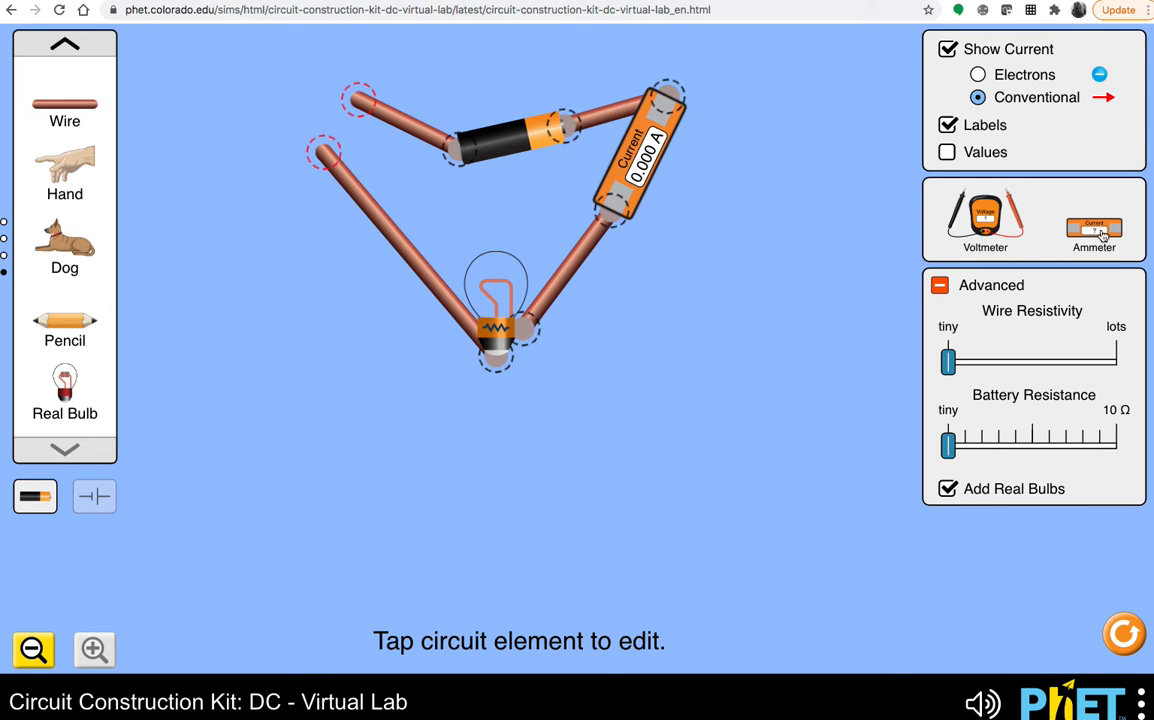
drag(1100, 232, 415, 175)
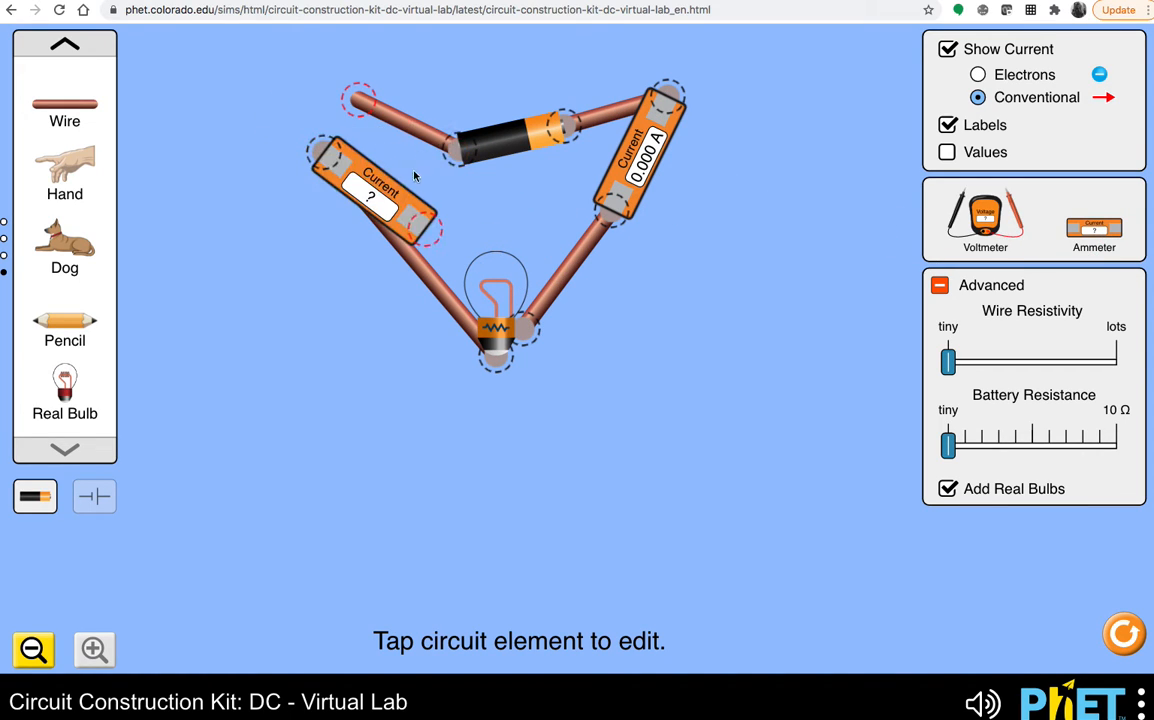
drag(433, 218, 358, 100)
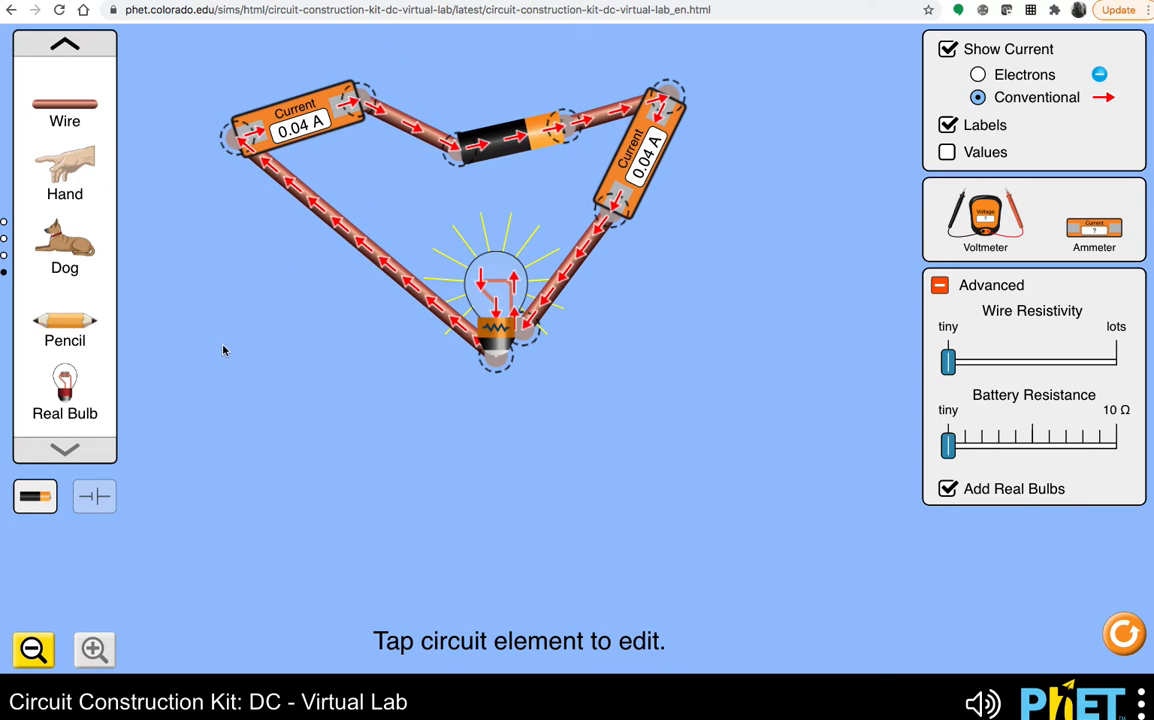
Disconnect the left ammeter from the wires at both of its ends.
click(351, 101)
click(364, 60)
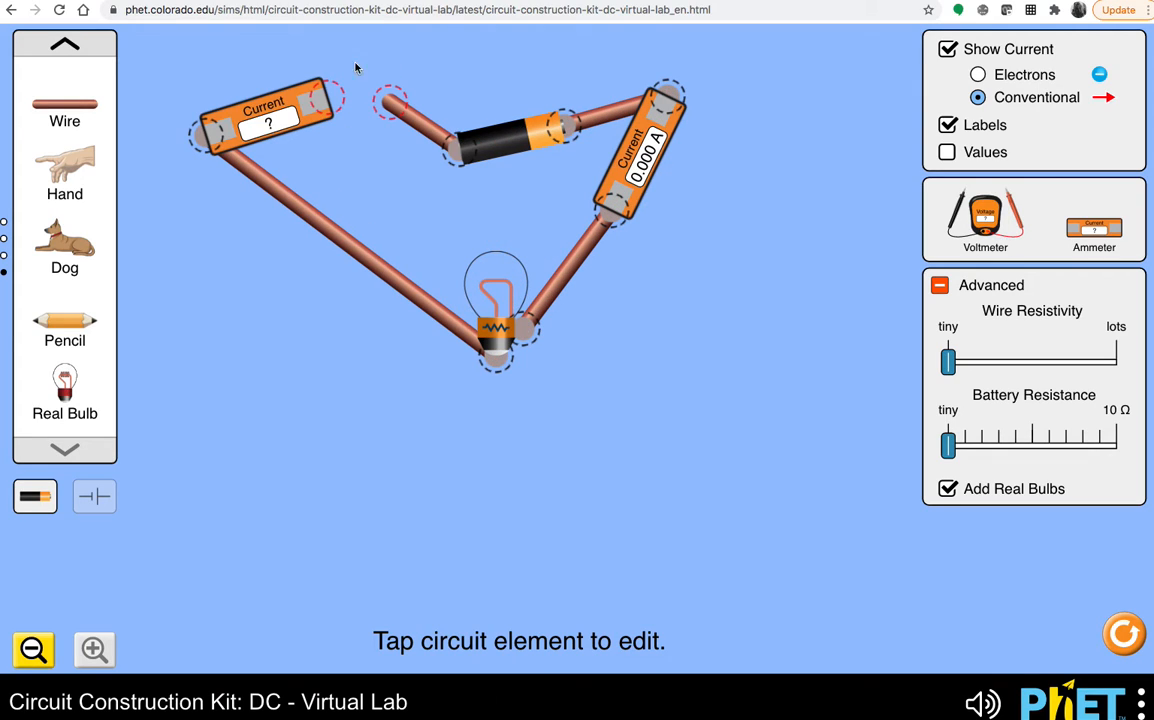
click(220, 133)
click(143, 138)
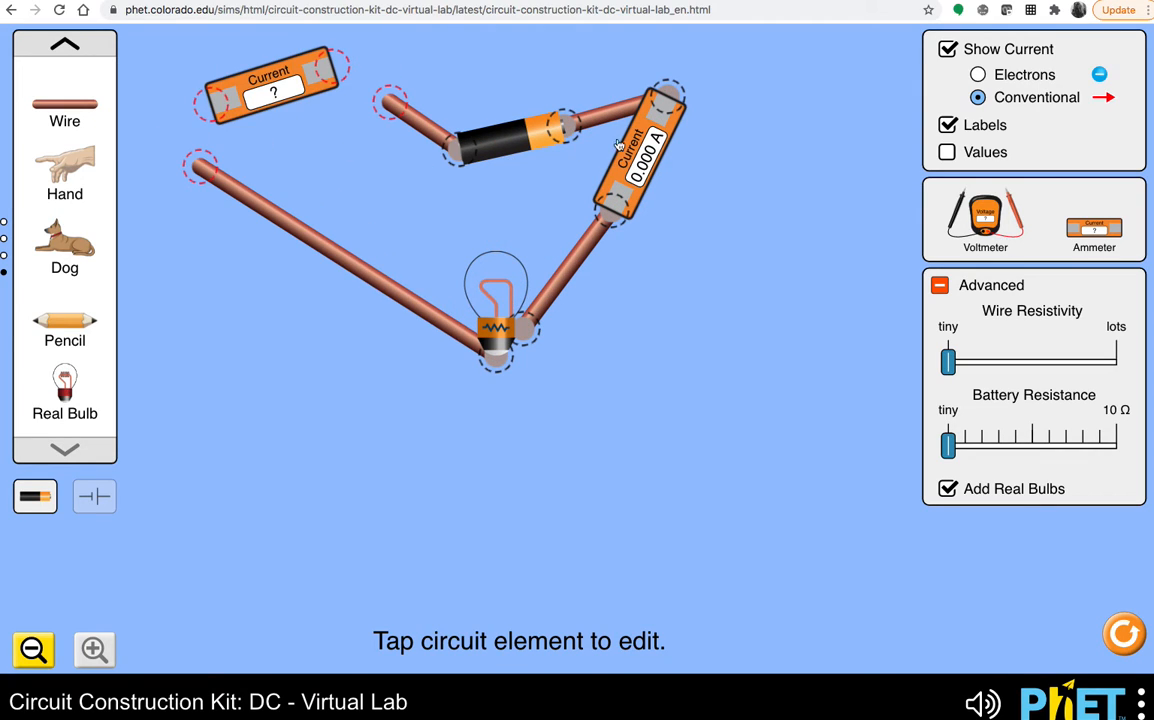
Disconnect the right ammeter at both ends and return both ammeters to the toolbox.
click(658, 108)
click(724, 56)
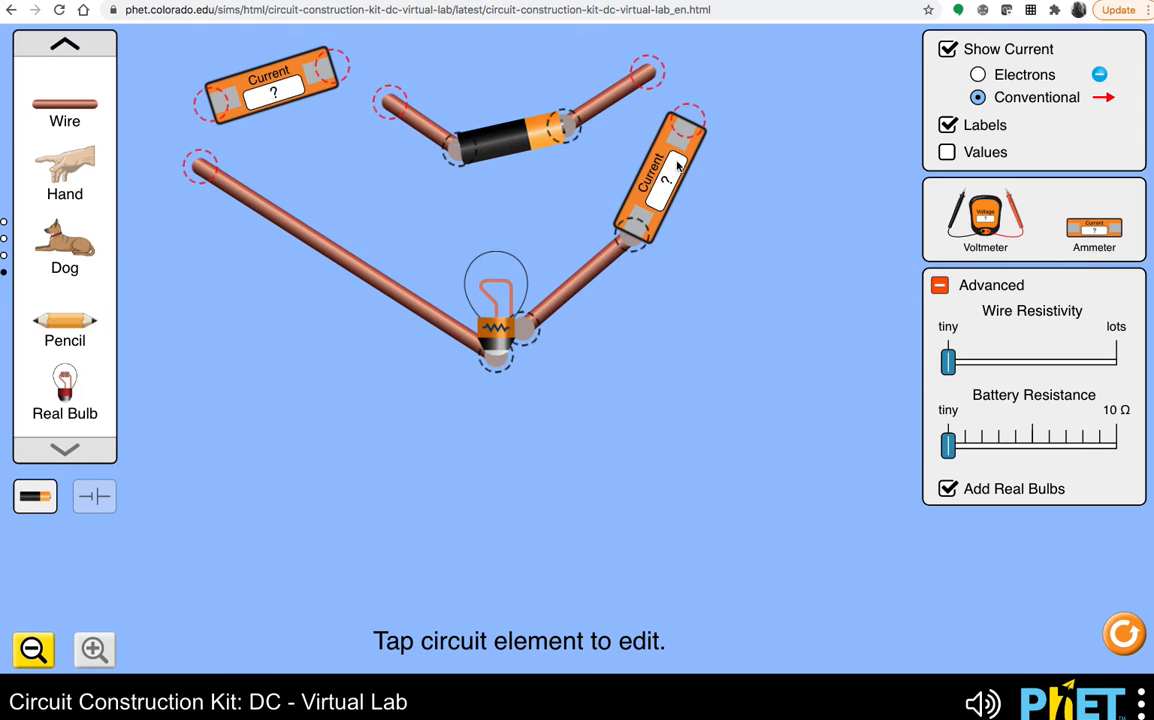
click(641, 230)
click(686, 280)
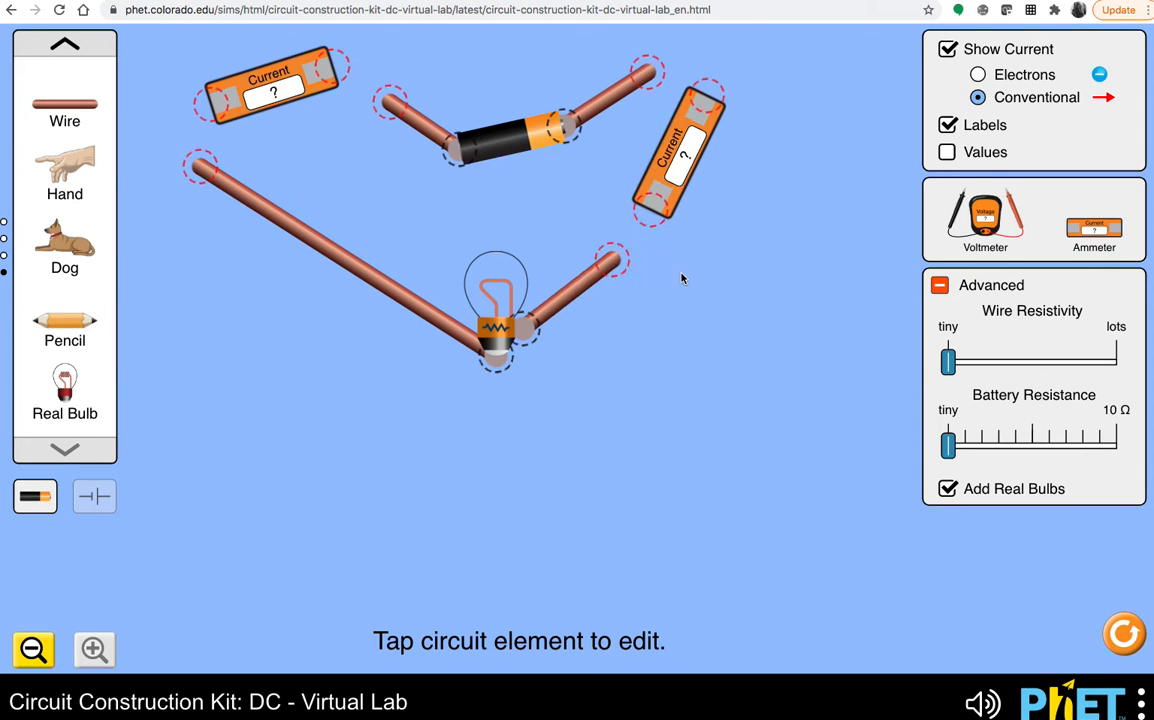
drag(655, 182, 1092, 250)
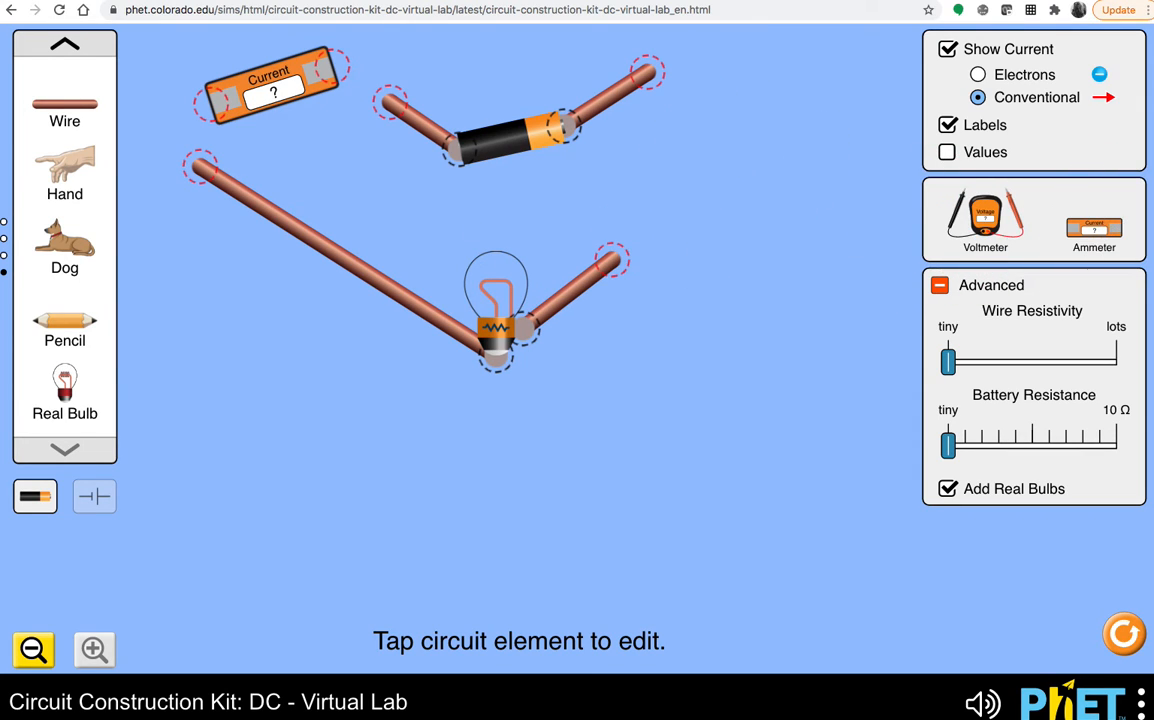
drag(268, 96, 1094, 236)
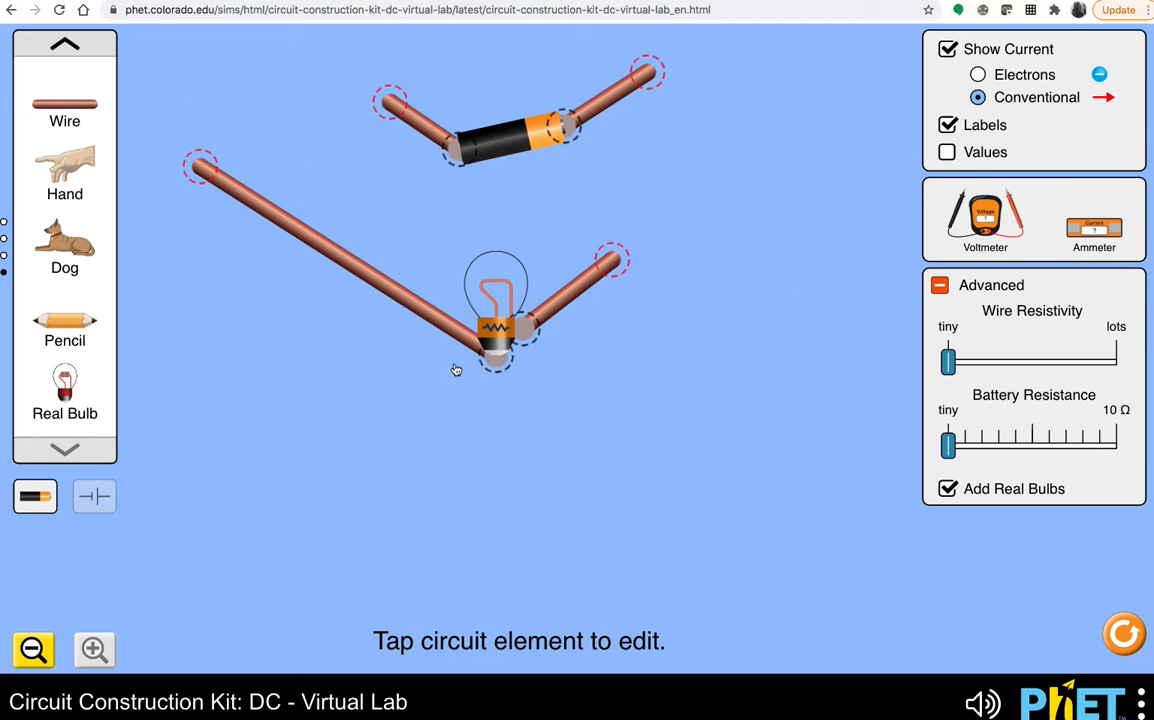
Place a second high-resistance light bulb below and right of the first one, and add and remove a high-resistance resistor.
click(66, 45)
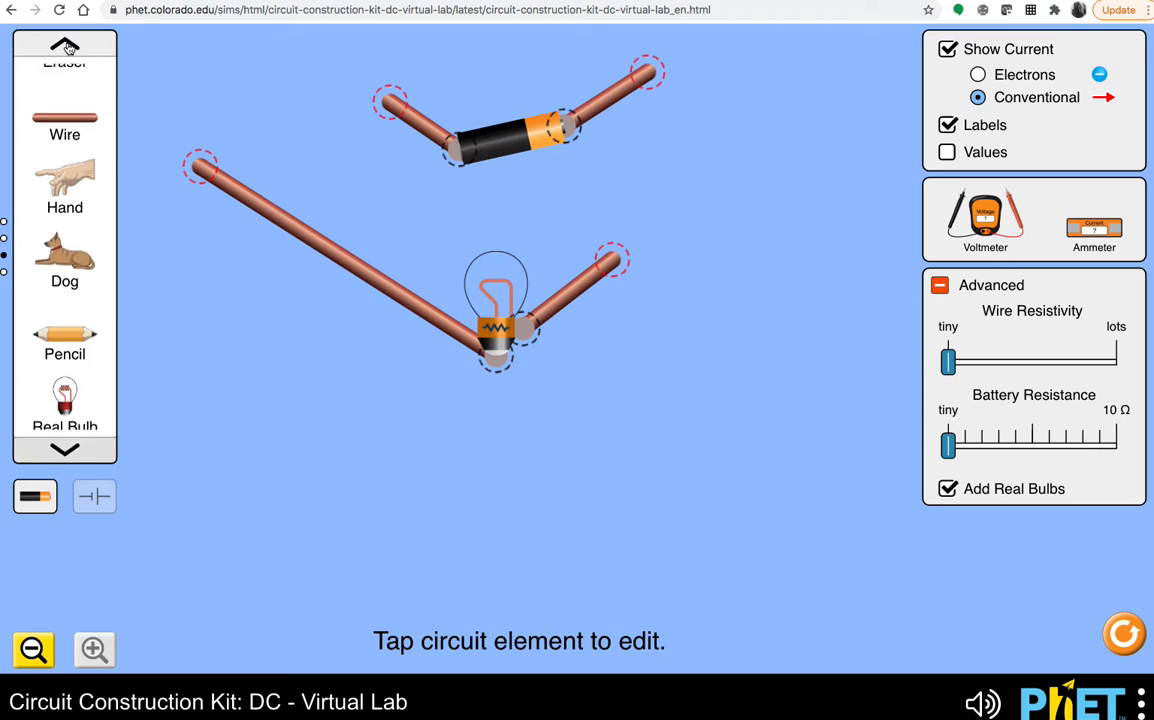
click(66, 45)
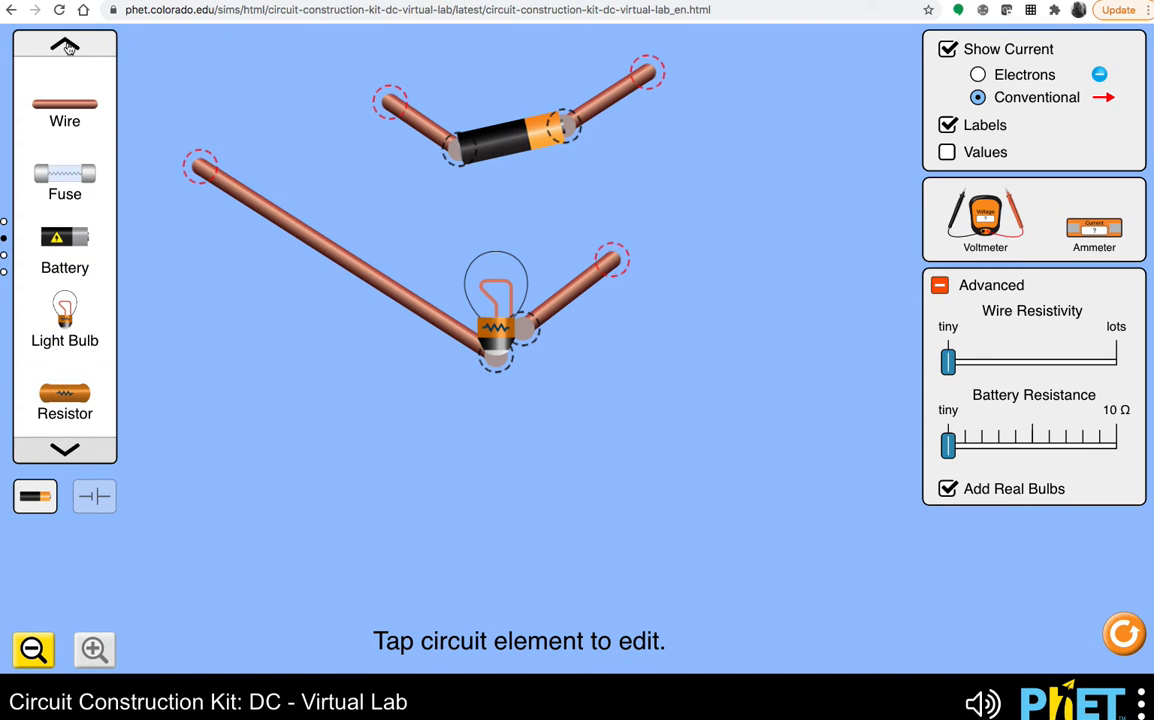
drag(72, 303, 635, 395)
drag(72, 400, 355, 452)
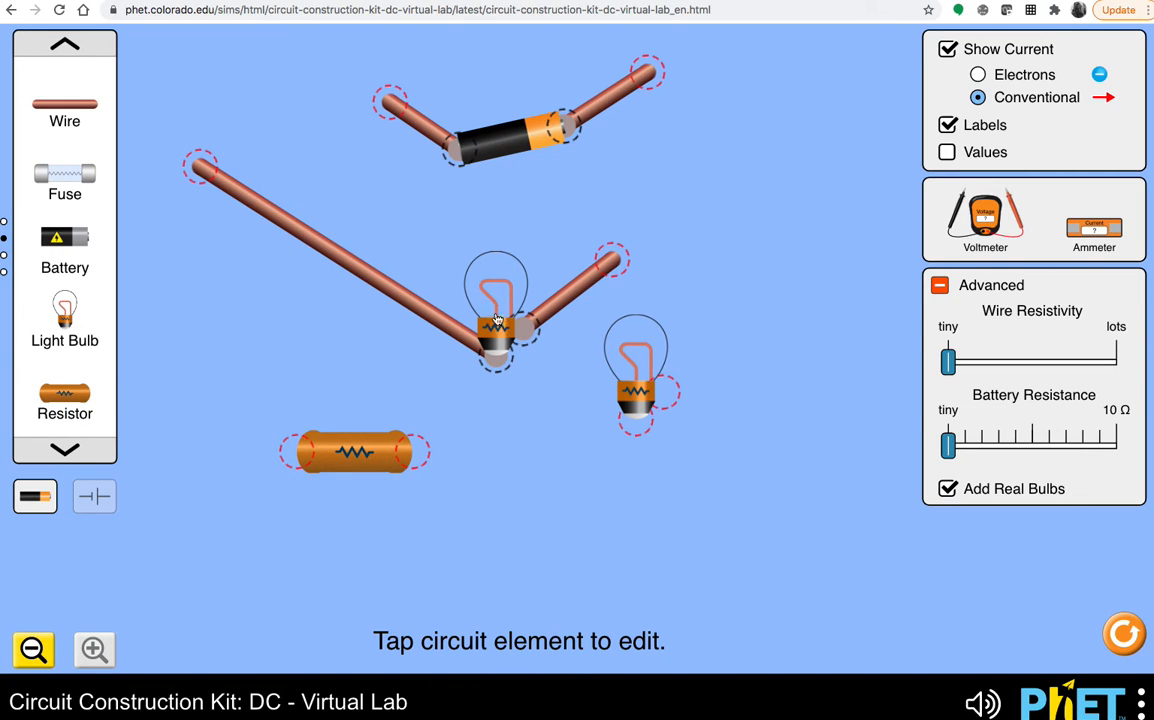
drag(349, 452, 55, 385)
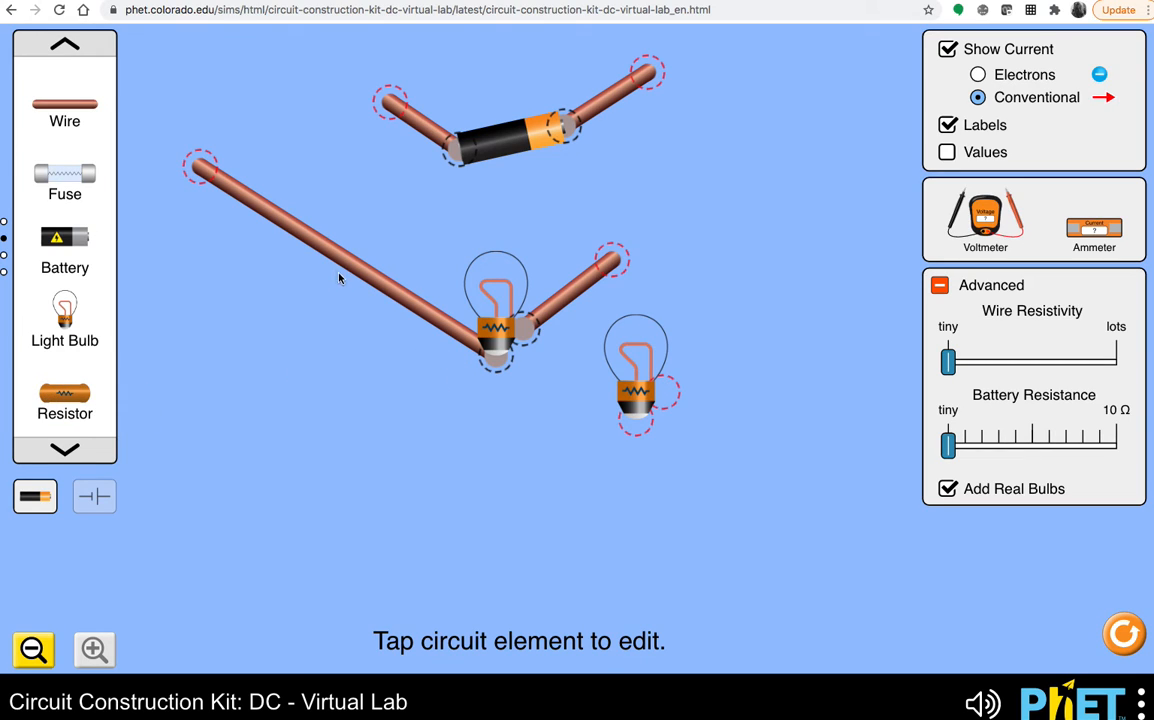
Move the battery higher and stretch the wires on both of its ends outward.
drag(455, 167, 455, 112)
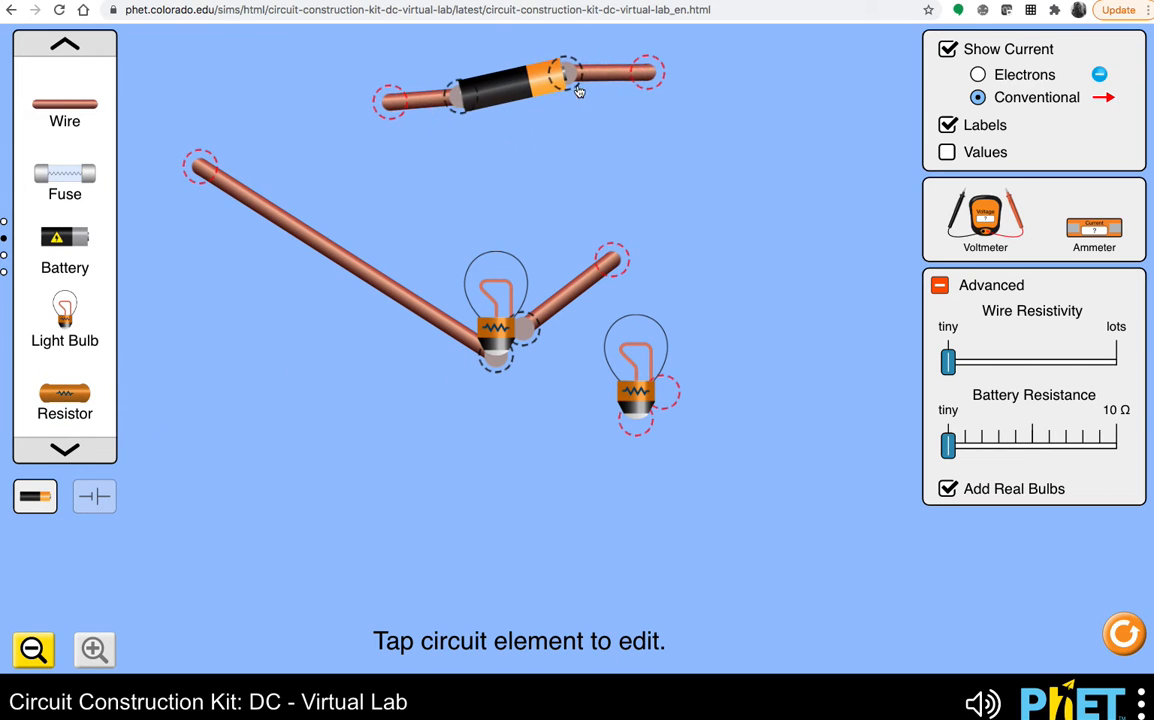
click(566, 78)
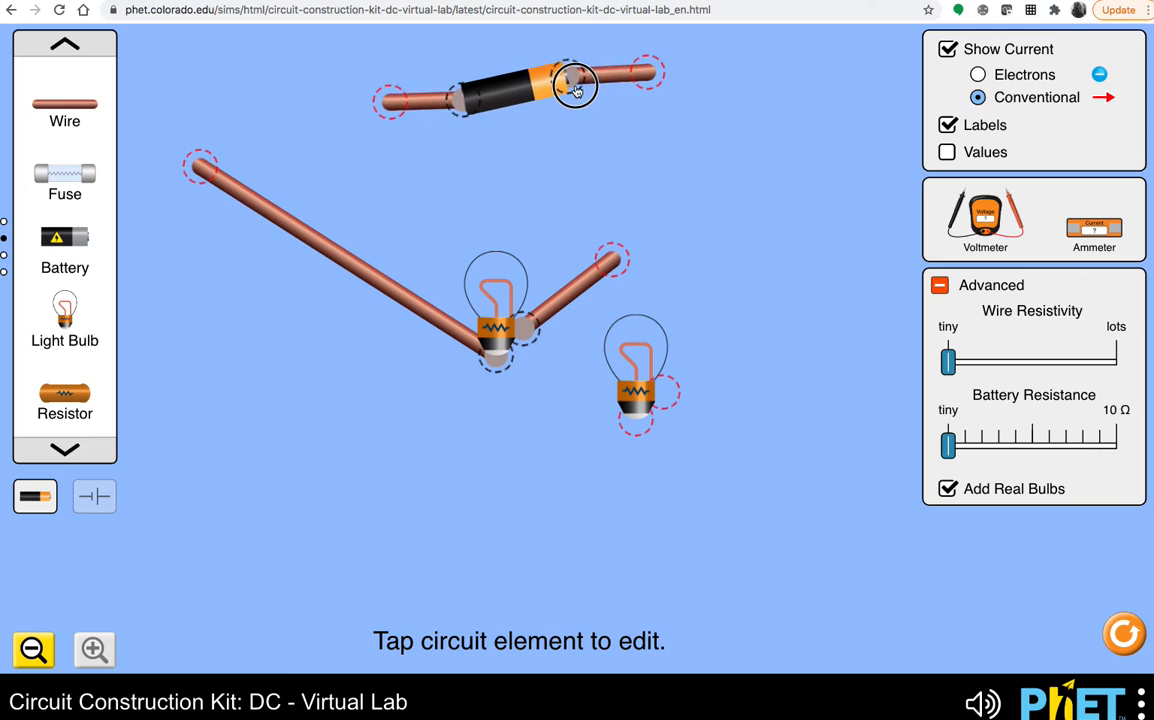
drag(652, 76, 726, 85)
drag(400, 120, 352, 114)
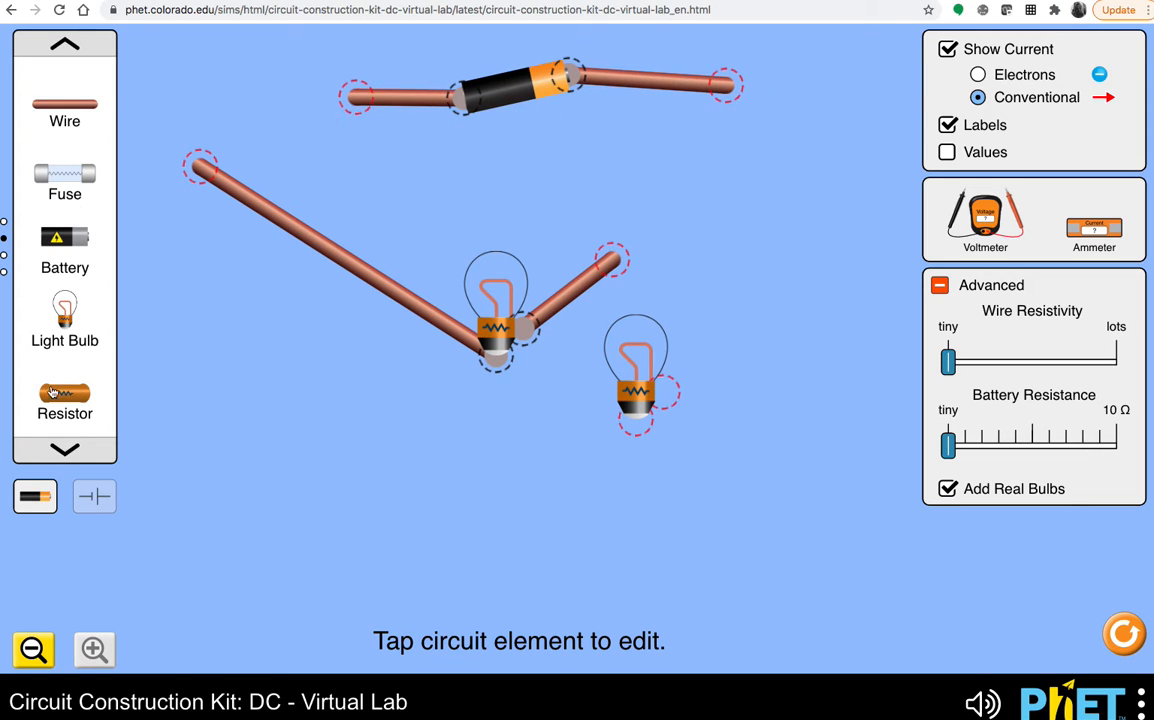
Attach a switch to the free end of the battery's right wire.
click(66, 450)
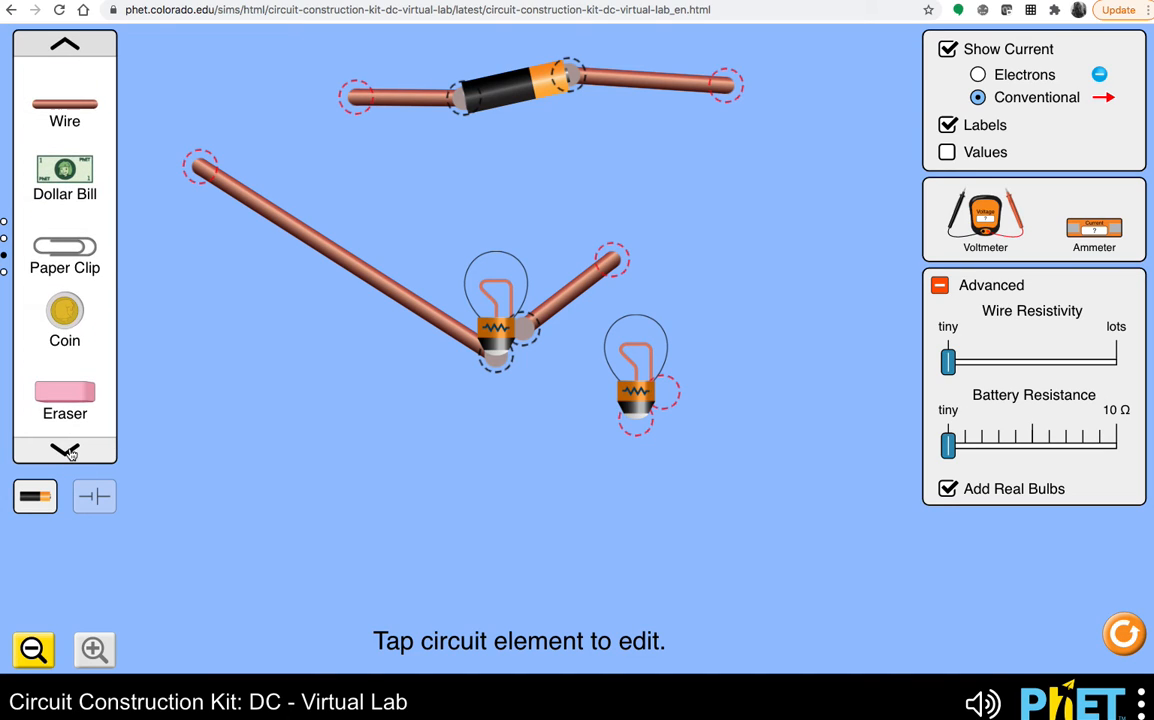
click(65, 45)
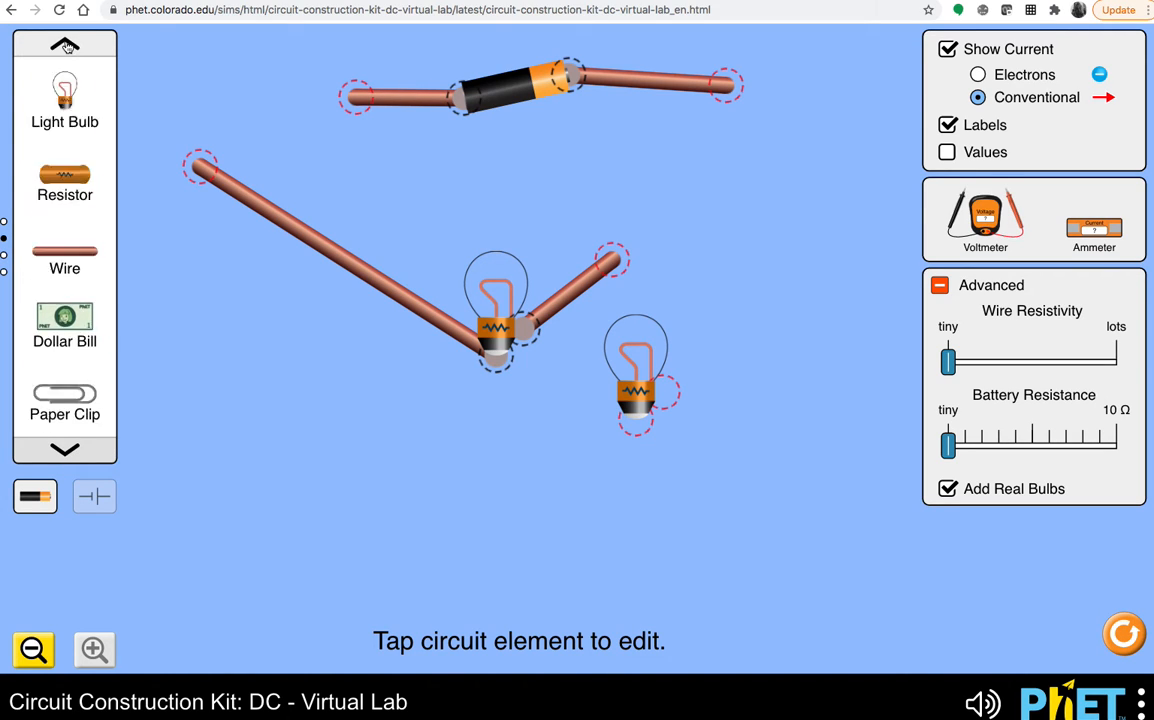
click(65, 45)
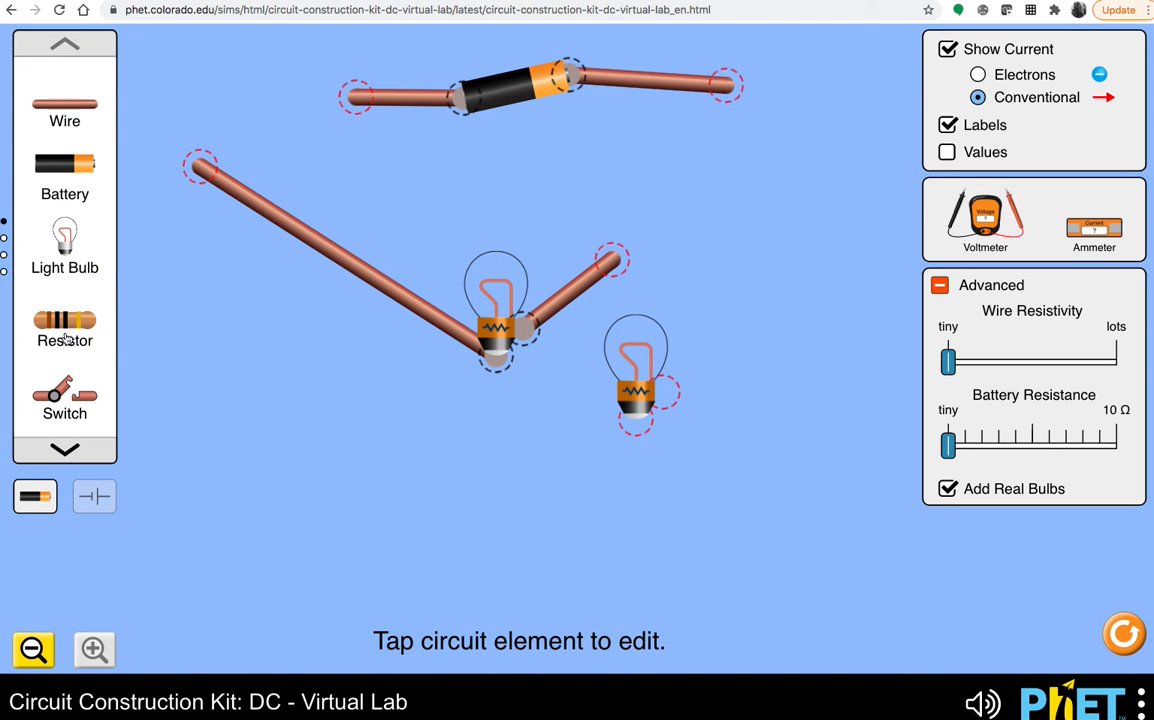
drag(65, 392, 835, 100)
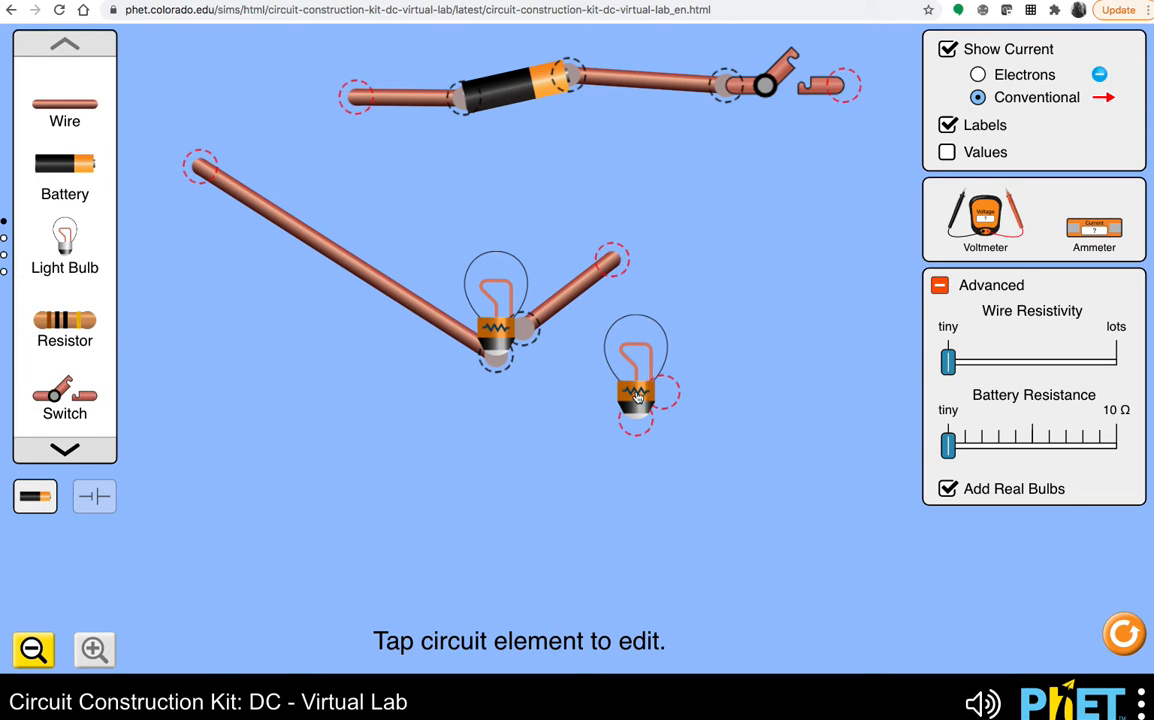
Wire the second bulb in series beside the first one, and join the first bulb's long wire to the battery's left wire.
drag(637, 397, 685, 322)
drag(614, 262, 670, 350)
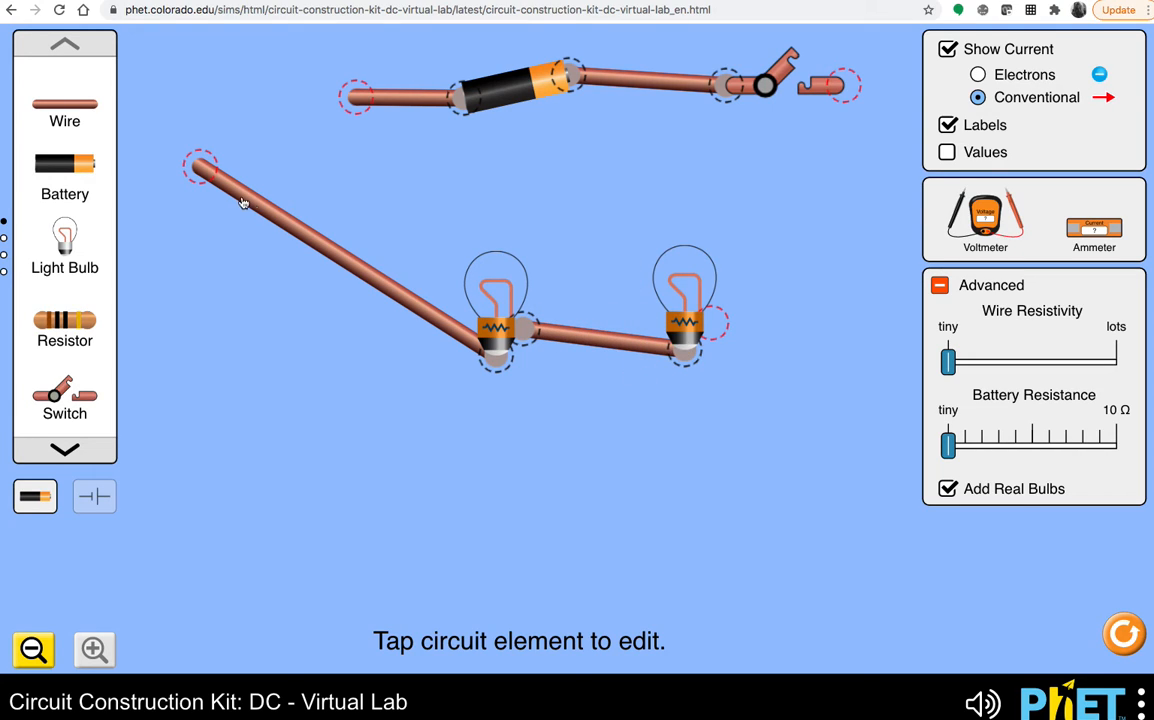
drag(200, 168, 355, 96)
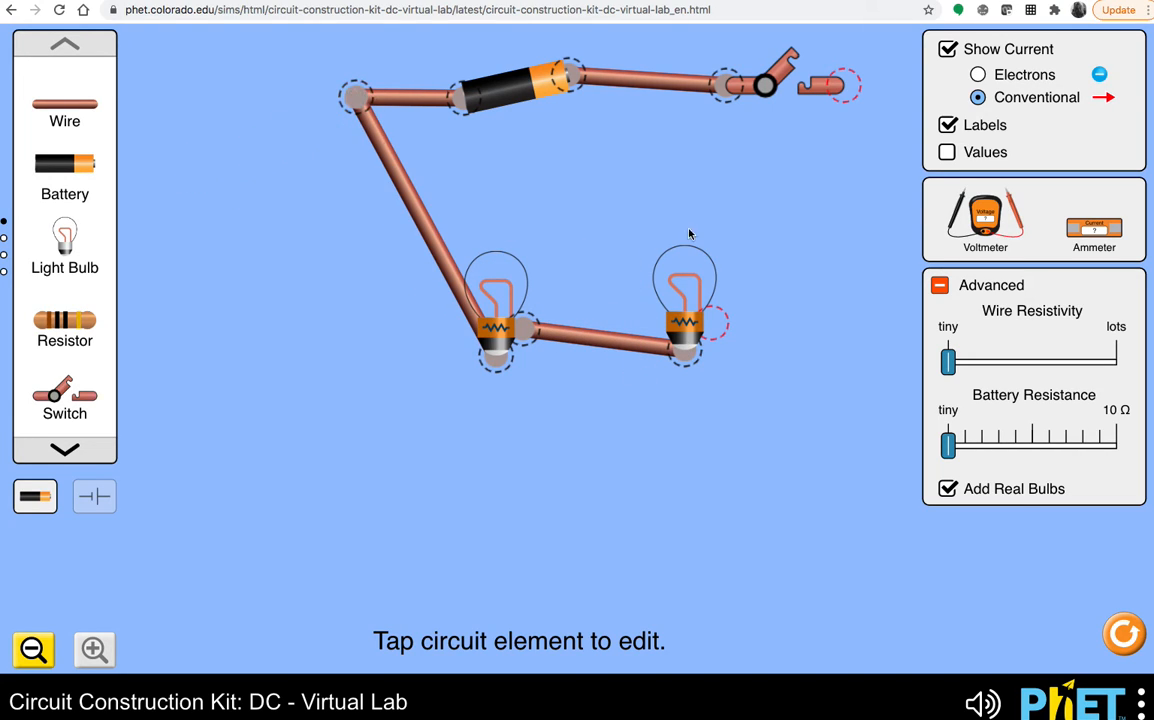
Connect the switch to the right bulb with a new wire and close the switch.
drag(38, 102, 843, 95)
drag(733, 181, 722, 328)
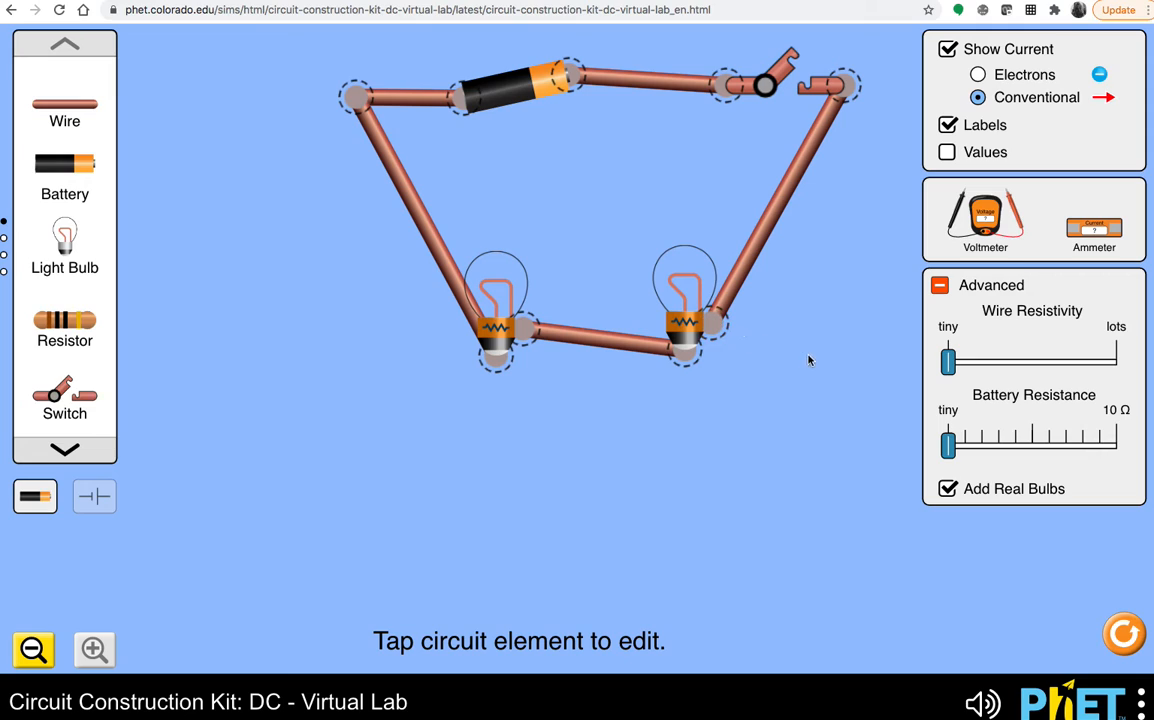
click(785, 68)
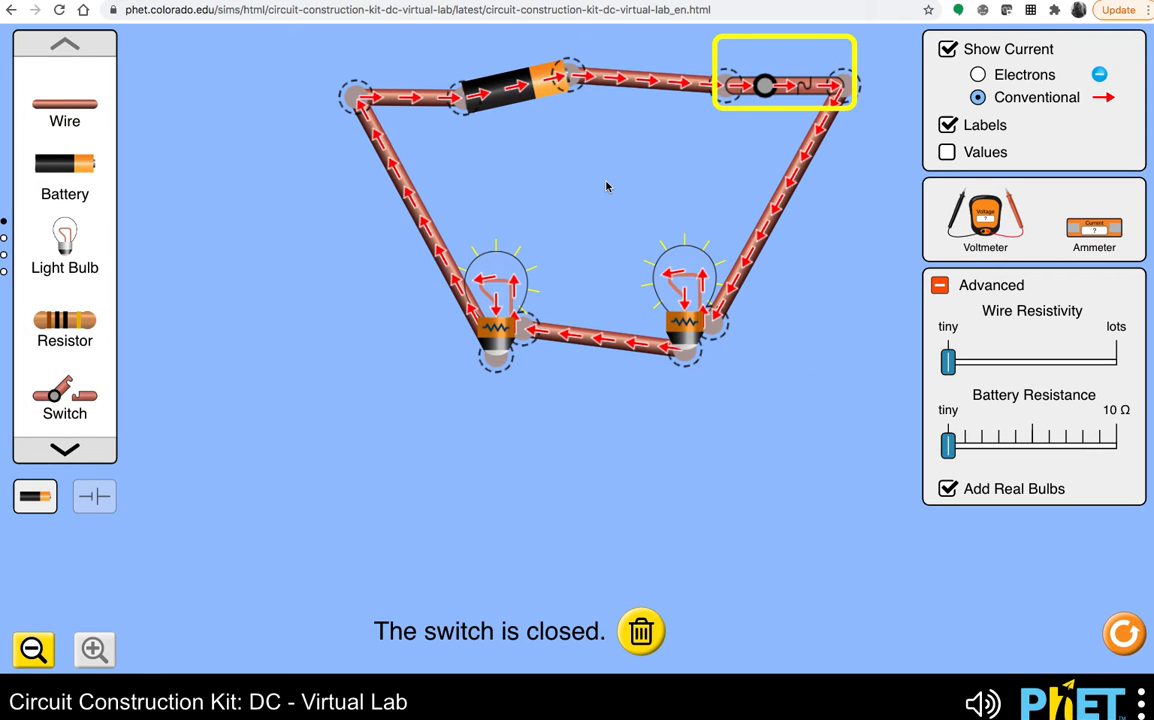
Set the left bulb's resistance to 2000 ohms and the right bulb's resistance to 2400 ohms.
click(509, 289)
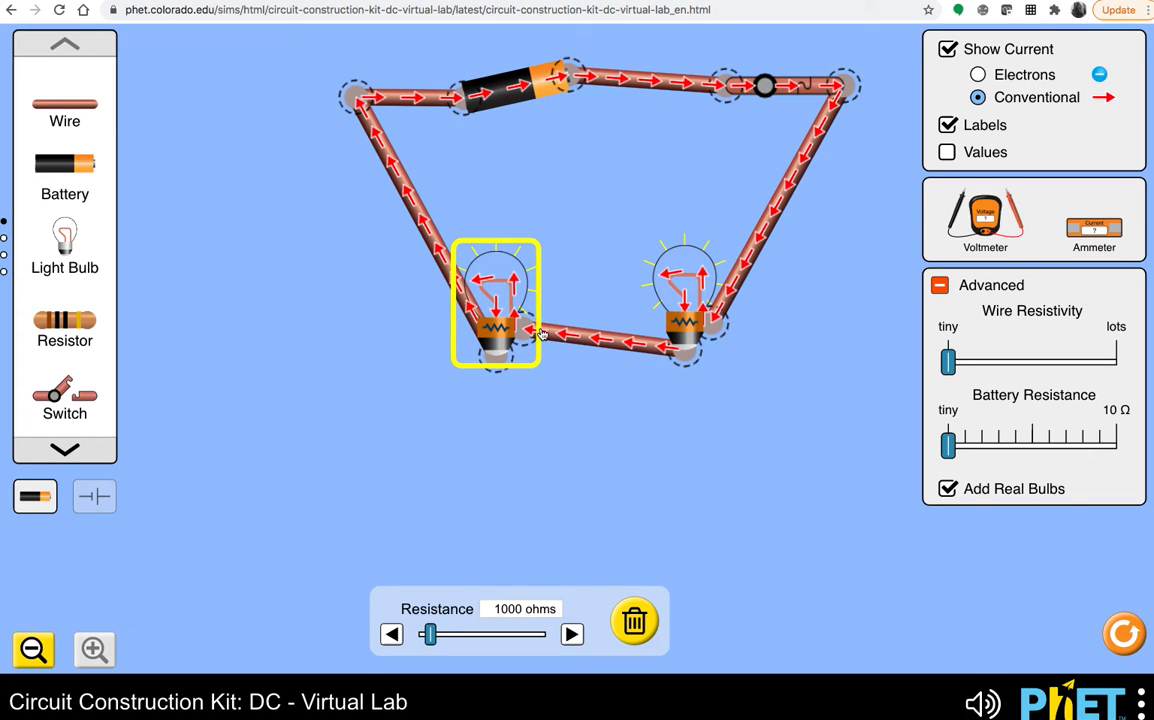
mouse_move(436, 640)
mouse_down()
mouse_move(509, 637)
mouse_move(442, 636)
mouse_up()
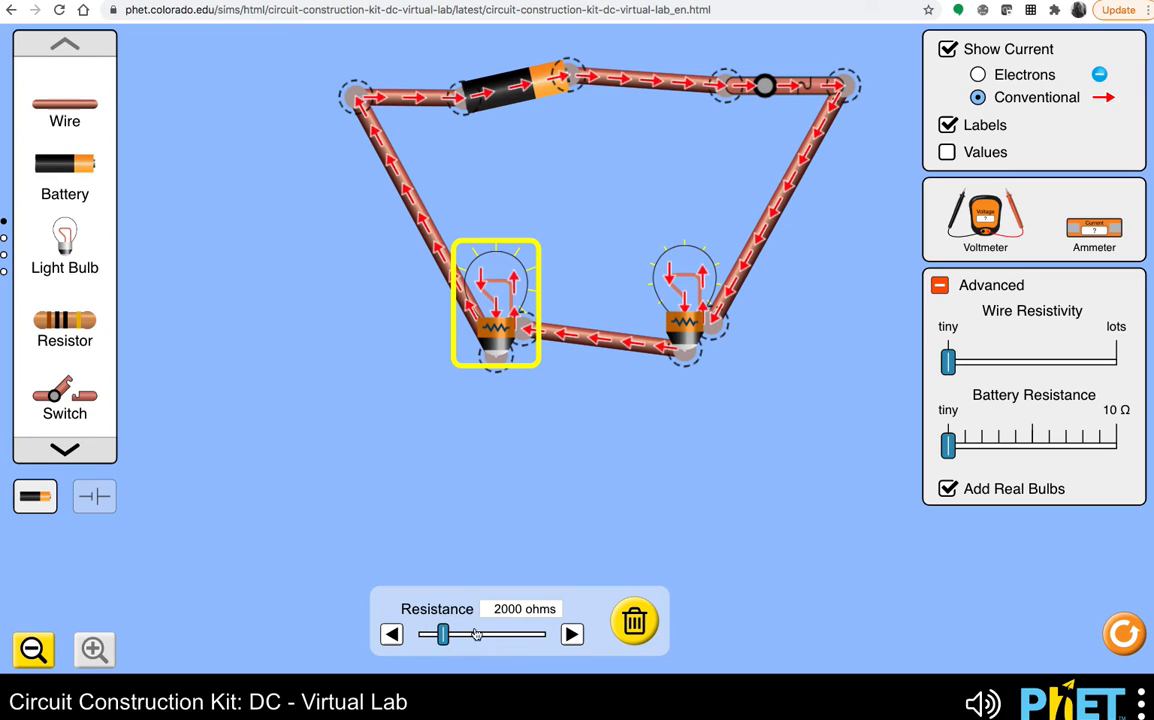
click(676, 289)
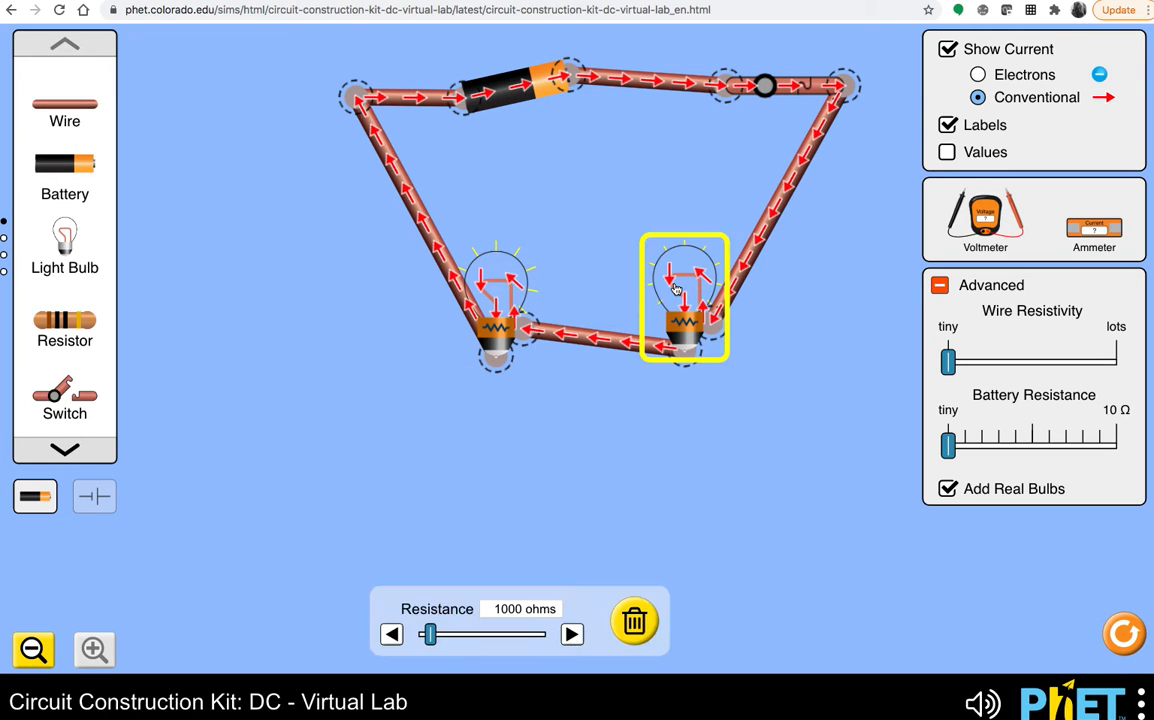
mouse_move(432, 637)
mouse_down()
mouse_move(511, 645)
mouse_move(449, 637)
mouse_up()
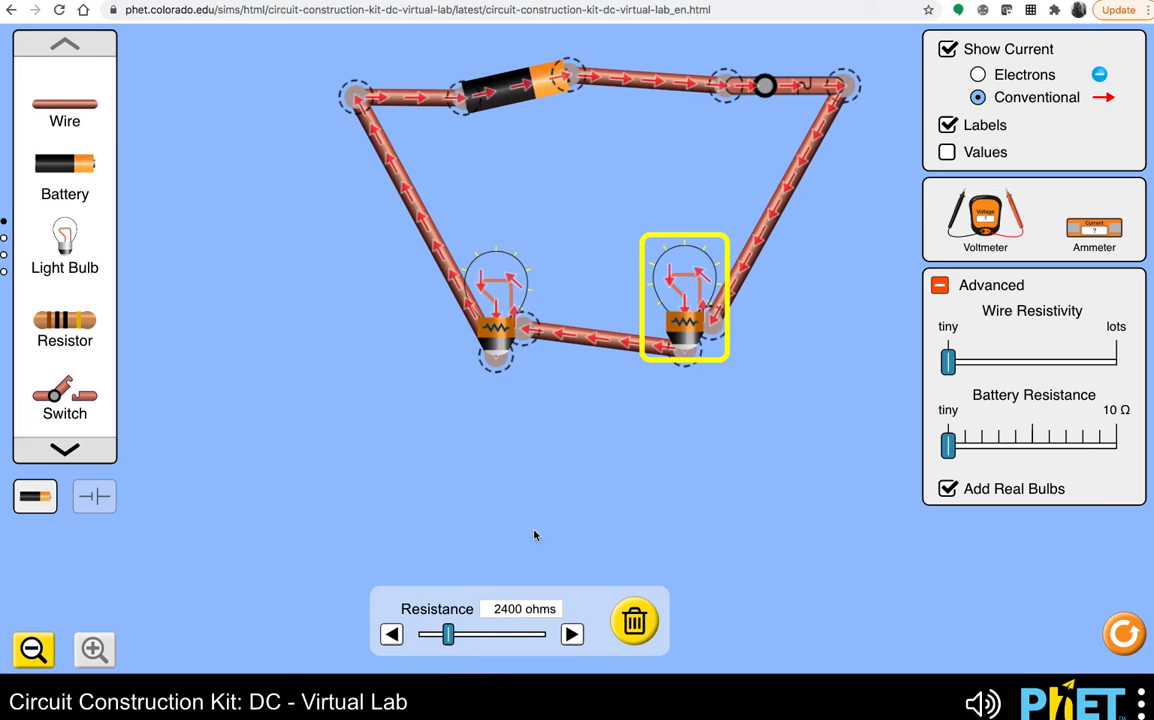
Check the left bulb's resistance setting again and open the switch.
click(505, 291)
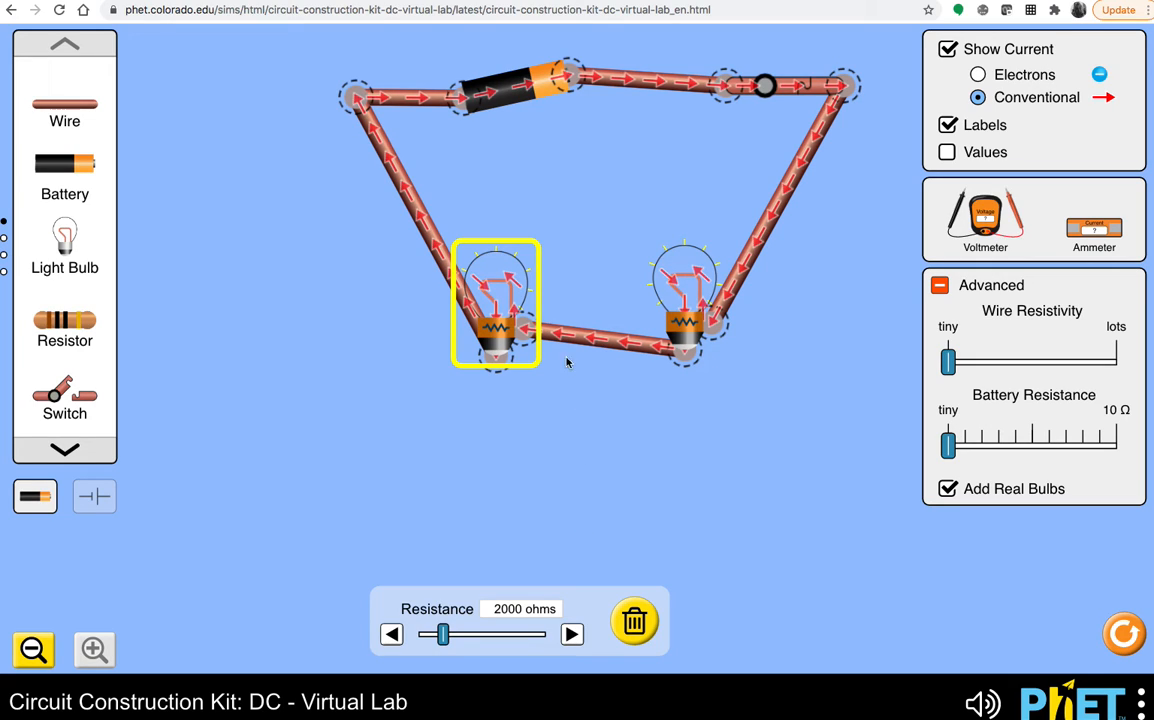
click(764, 86)
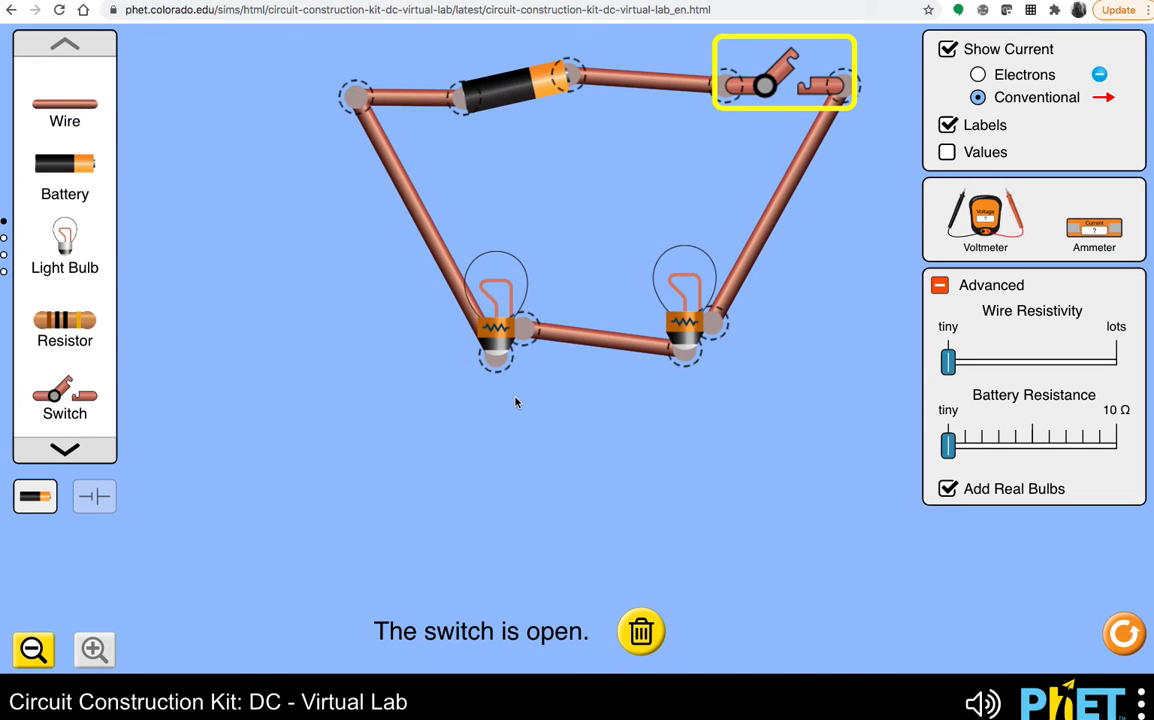
Detach the left bulb from both of its wires and move it up between the left and right long wires.
click(497, 363)
click(485, 427)
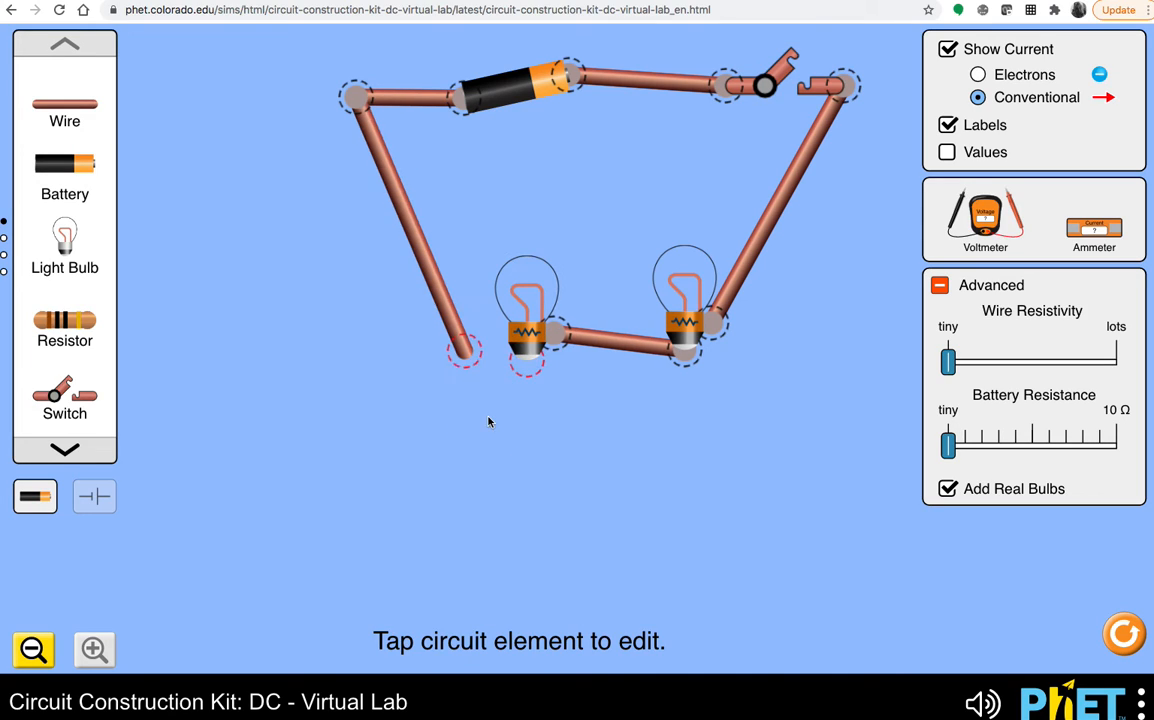
drag(455, 369, 360, 268)
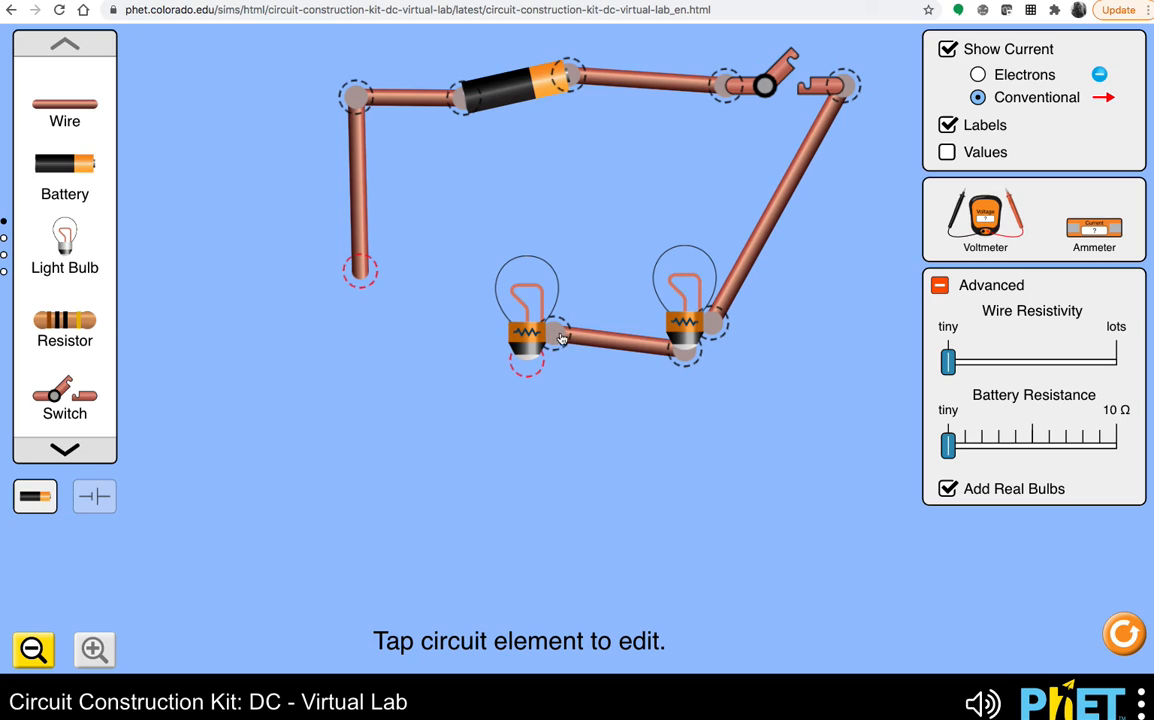
click(557, 334)
click(531, 266)
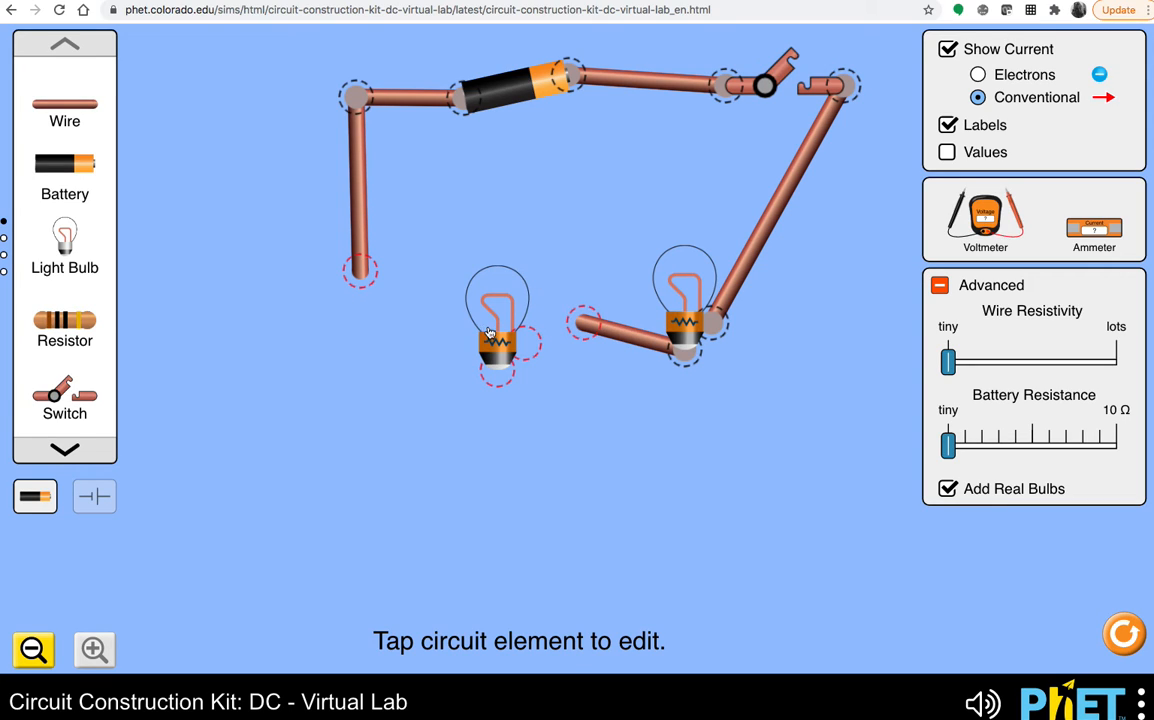
drag(490, 332, 523, 247)
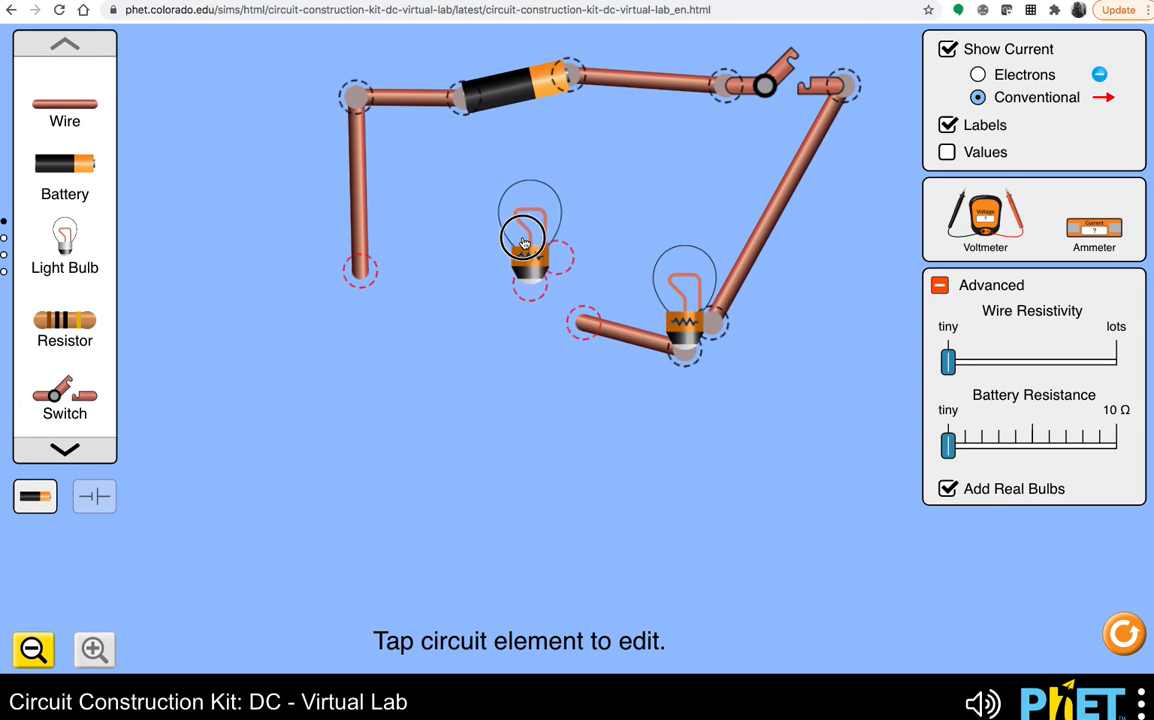
Detach the right bulb from the switch's long wire, move it below the other bulb, and join its short wire to that long wire's end.
click(714, 321)
click(769, 368)
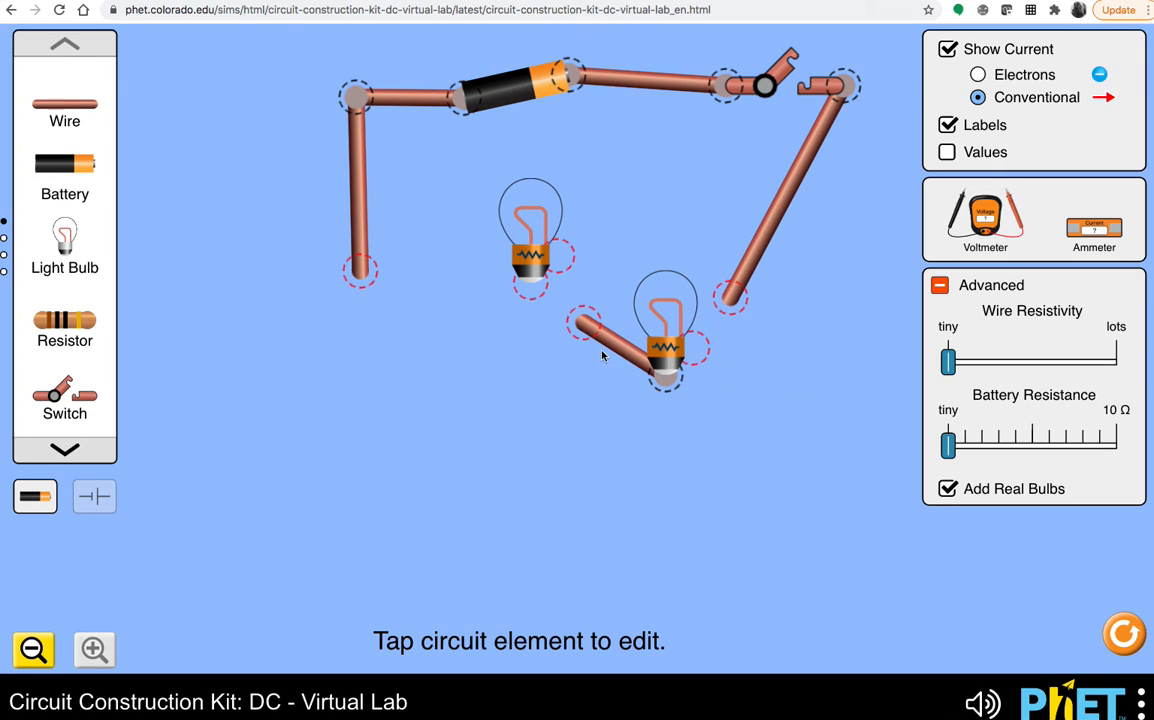
drag(673, 361, 584, 425)
drag(589, 324, 662, 403)
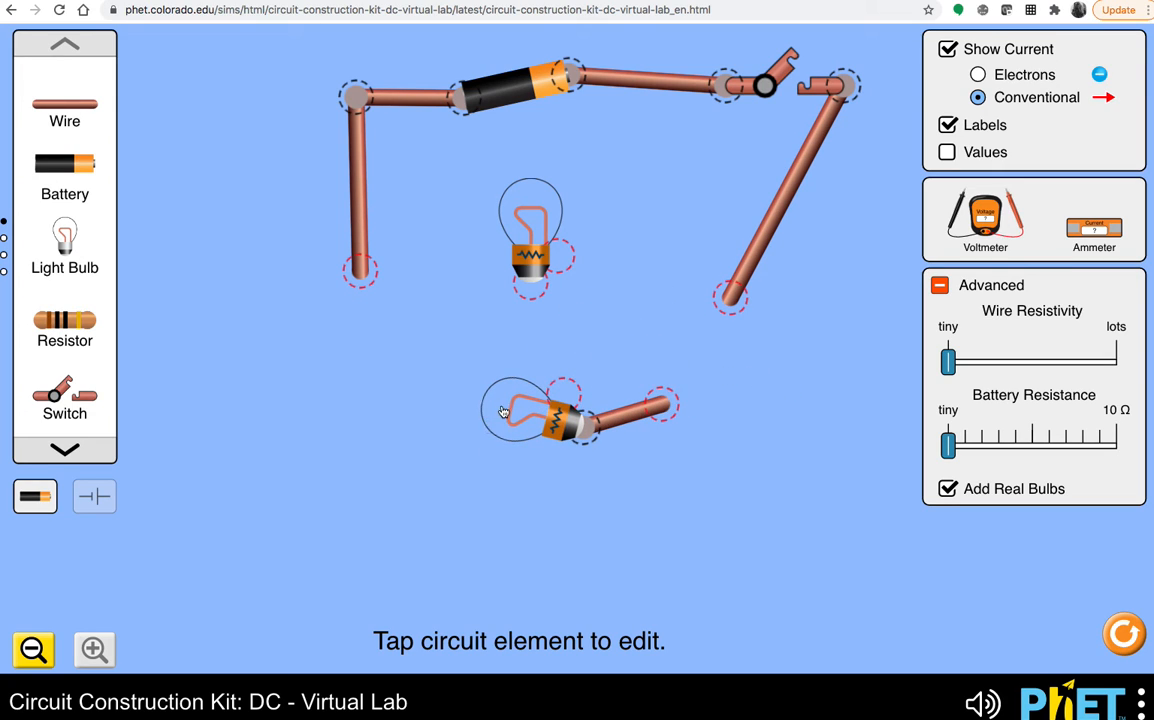
drag(507, 435, 483, 407)
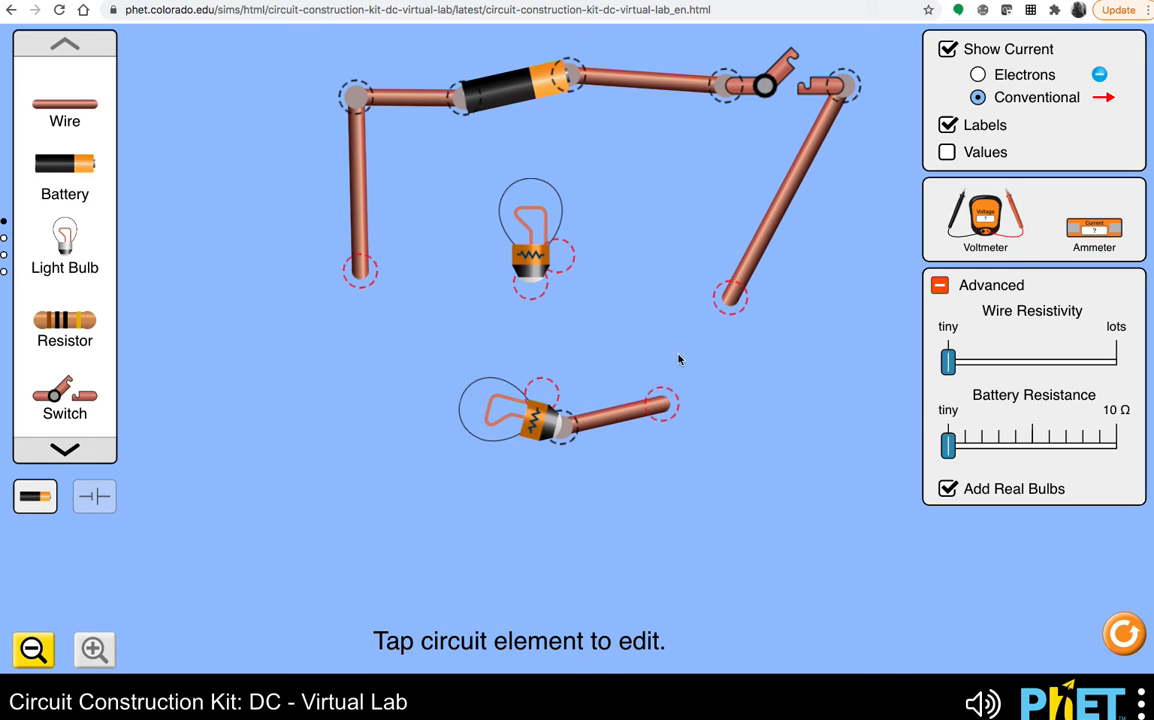
drag(675, 401, 731, 297)
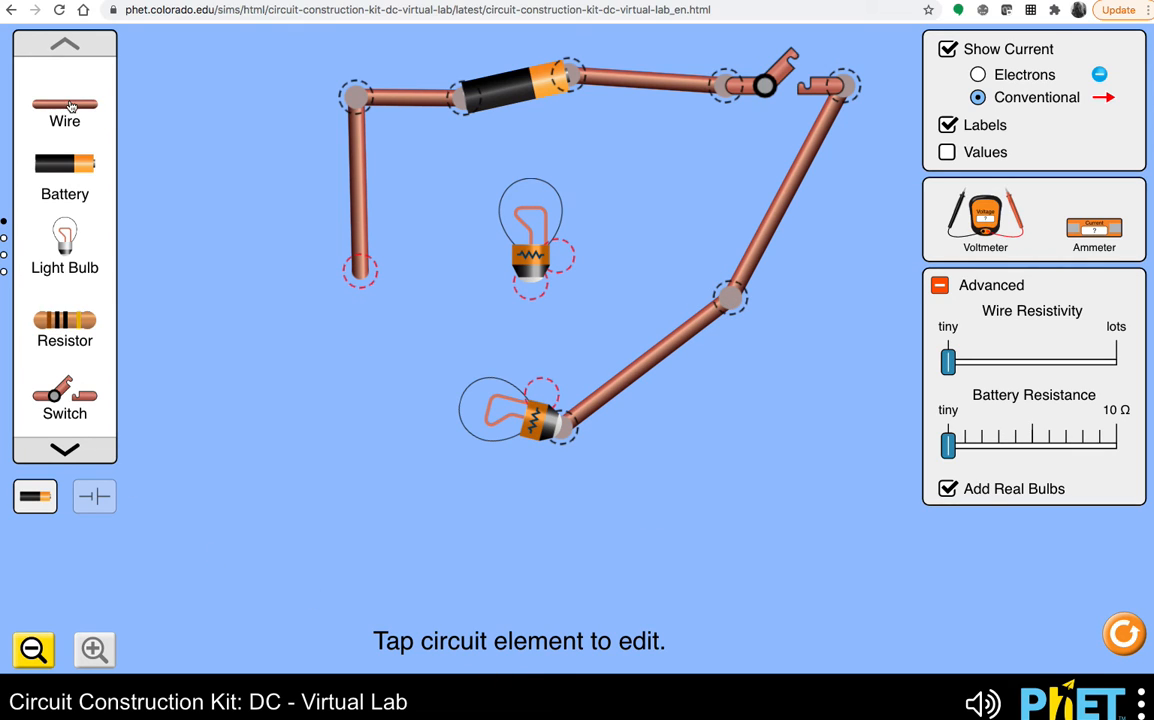
Connect the upper bulb with two new wires, its side to the right junction and its base to the left long wire's lowered end.
drag(53, 110, 708, 294)
drag(358, 270, 338, 333)
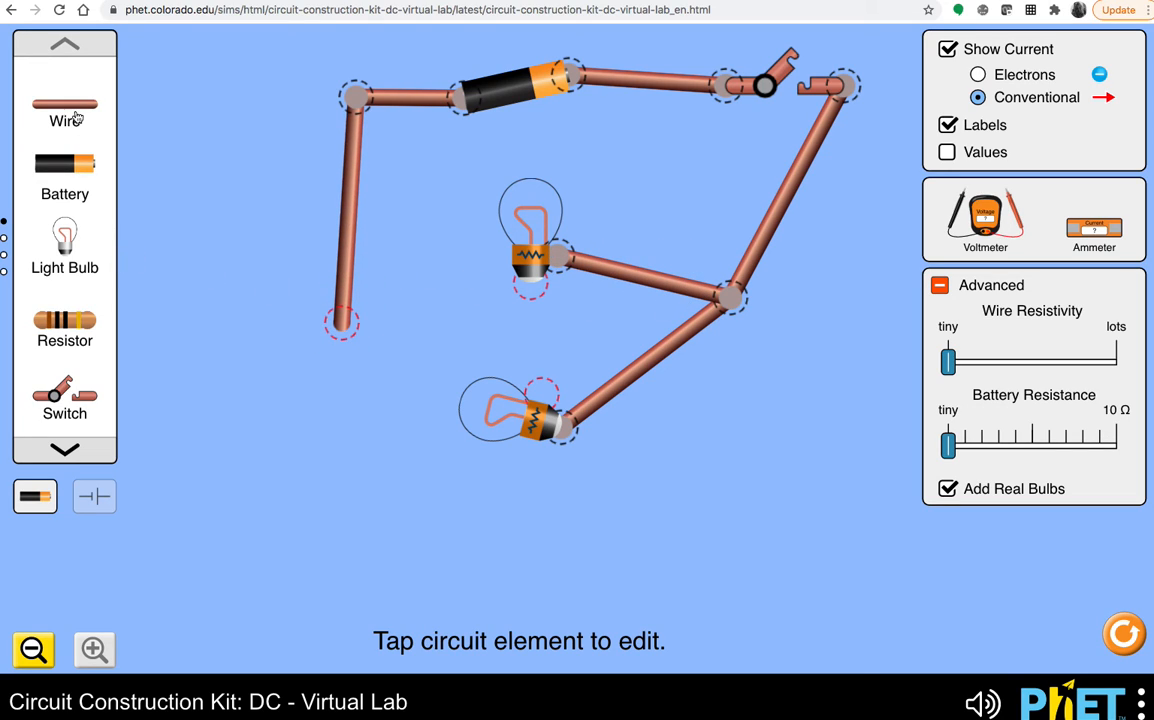
drag(77, 117, 341, 323)
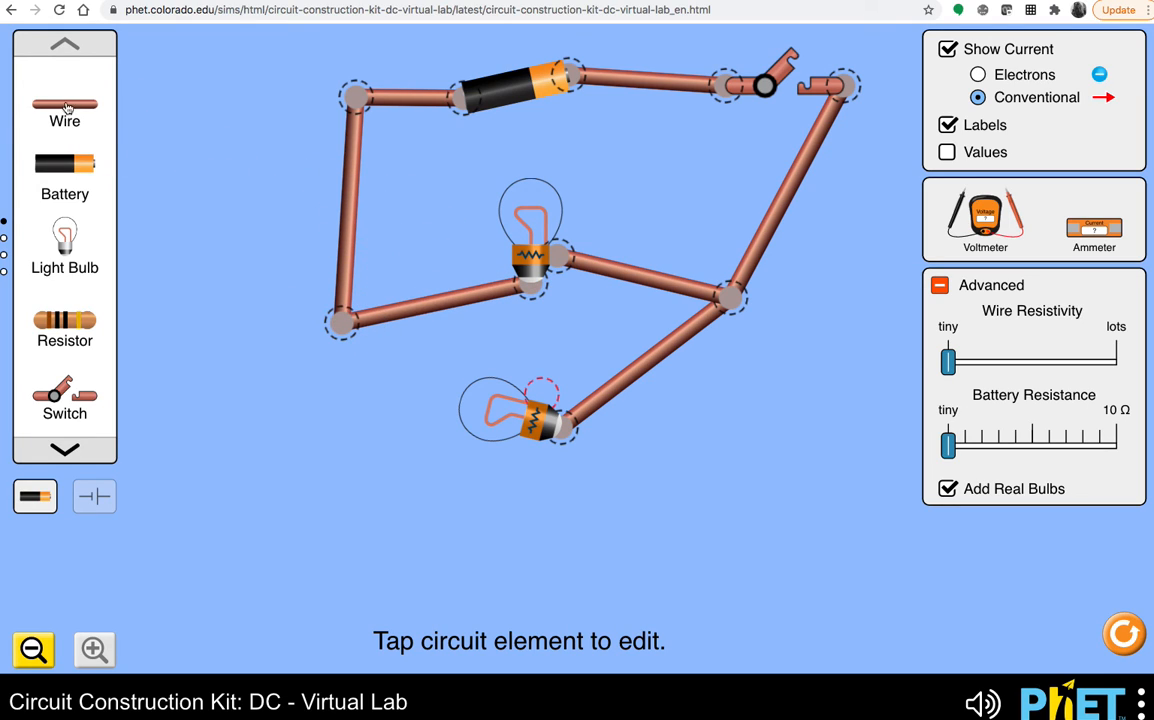
Wire the lower bulb's side terminal to the left junction to complete the parallel branch, and close the switch.
drag(67, 108, 457, 395)
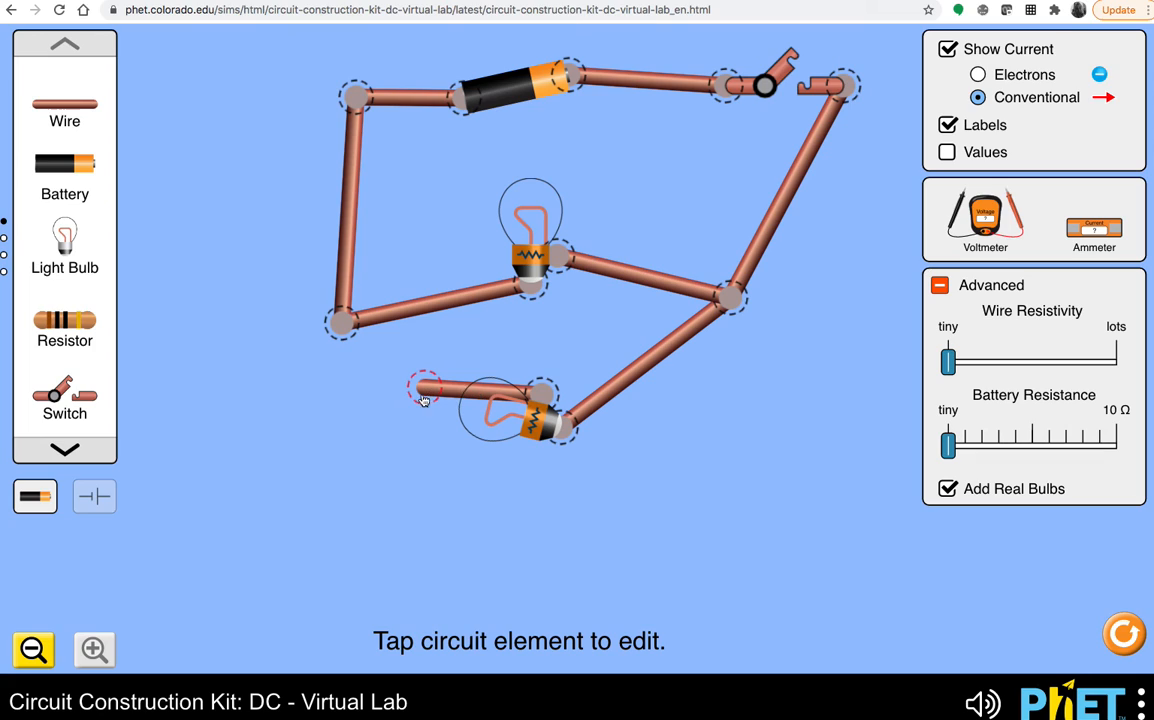
drag(423, 388, 344, 352)
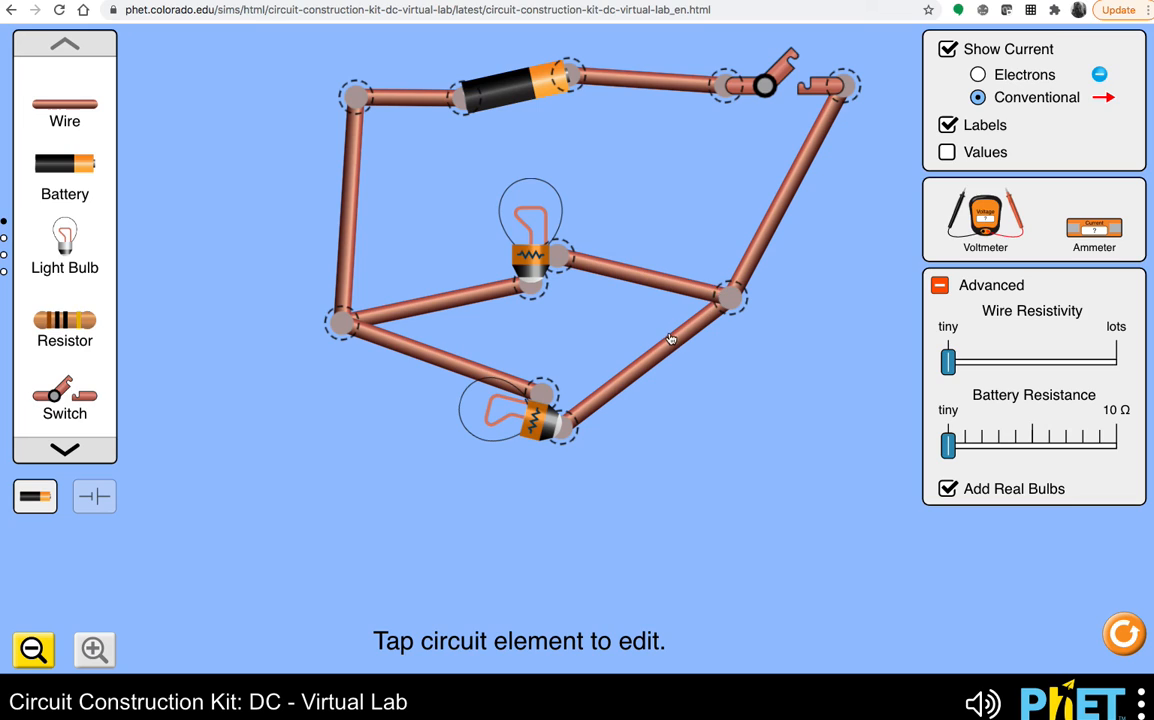
click(778, 72)
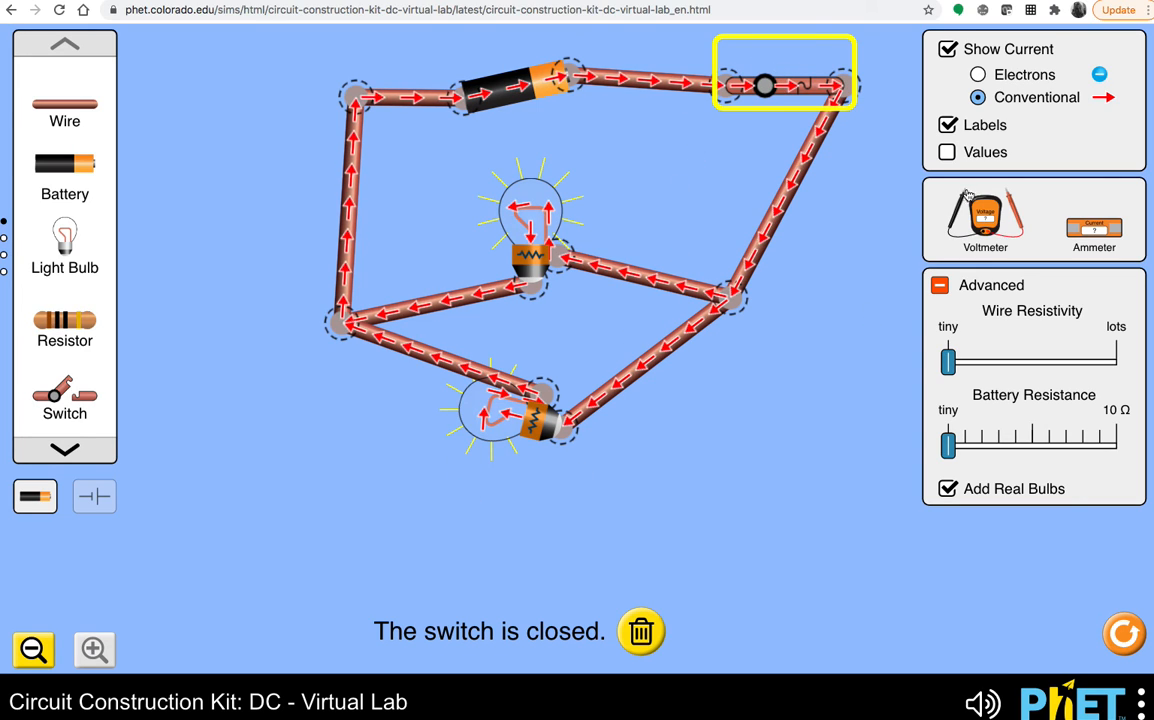
Measure the voltage with the voltmeter from the left junction to the right junction and to the lower bulb's base.
drag(968, 200, 314, 430)
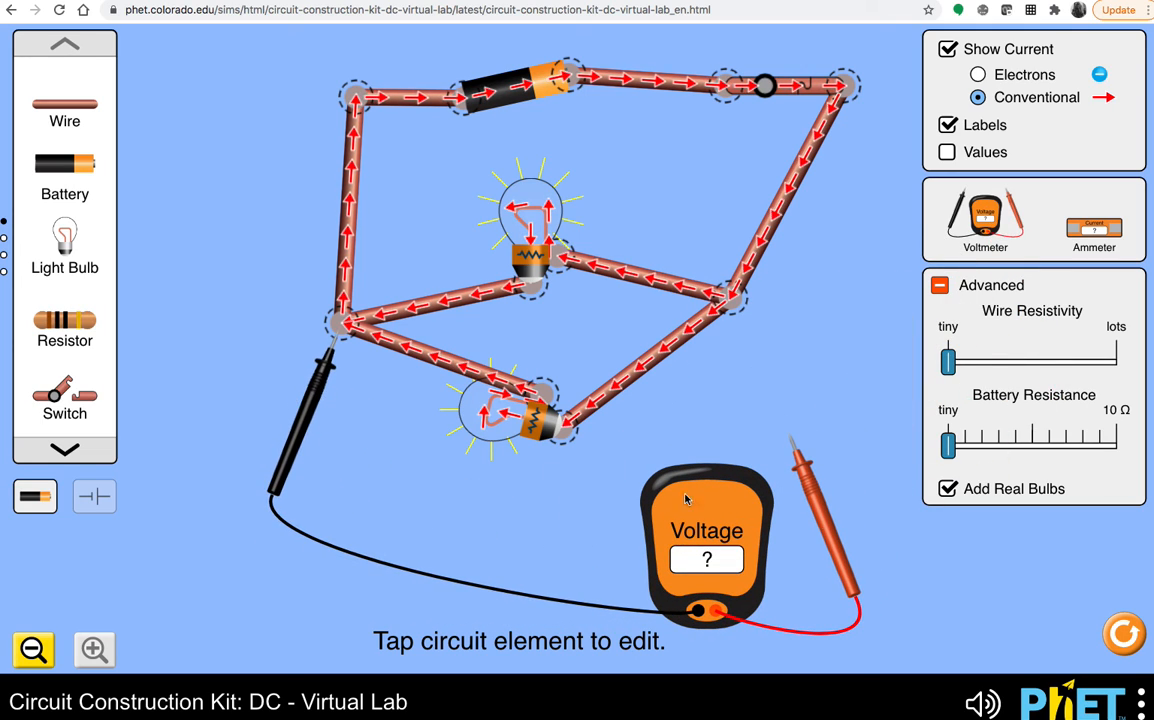
drag(845, 568, 789, 439)
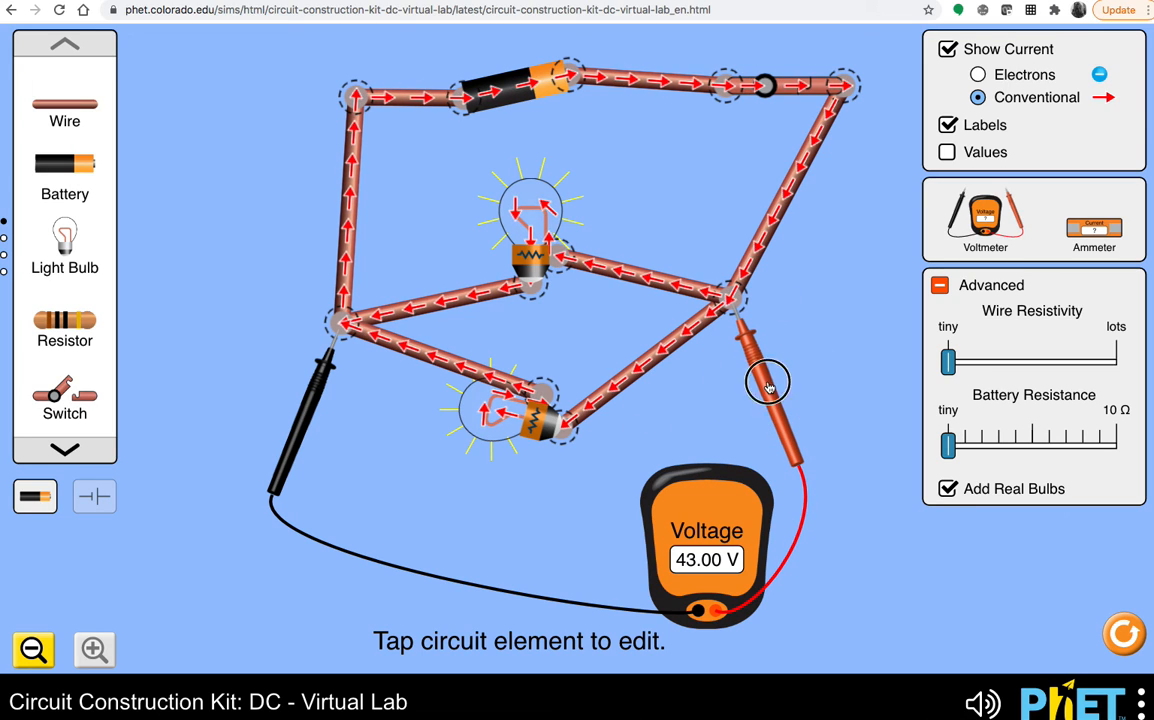
drag(768, 386, 603, 510)
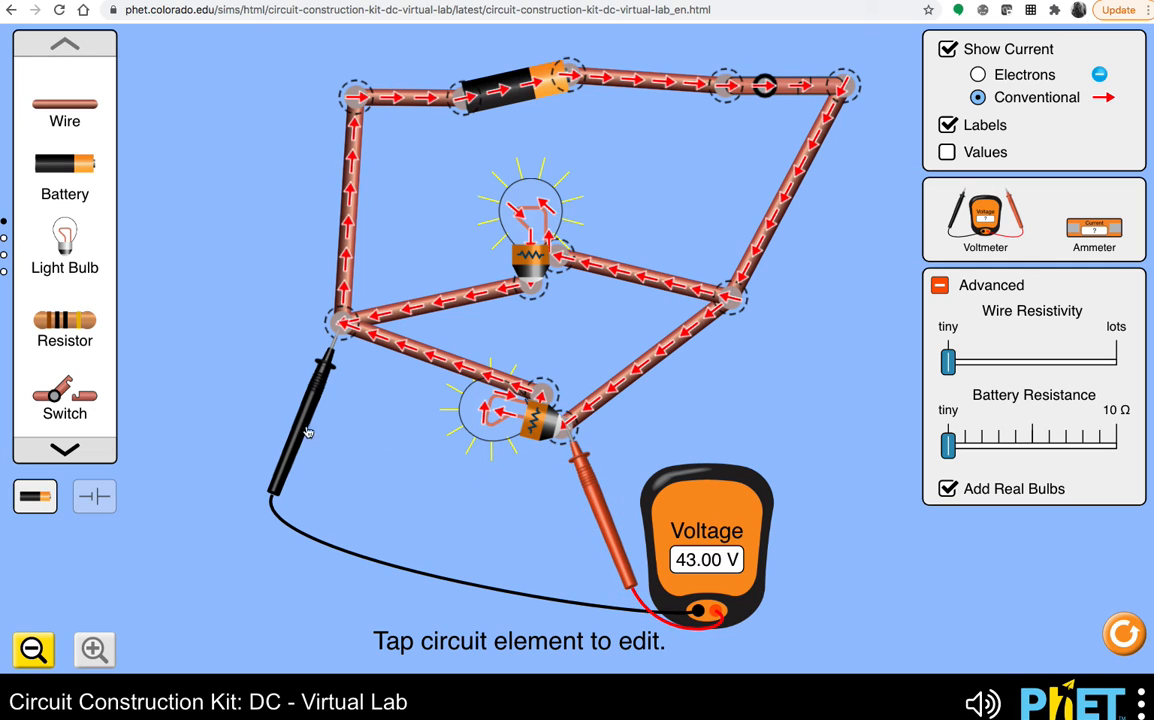